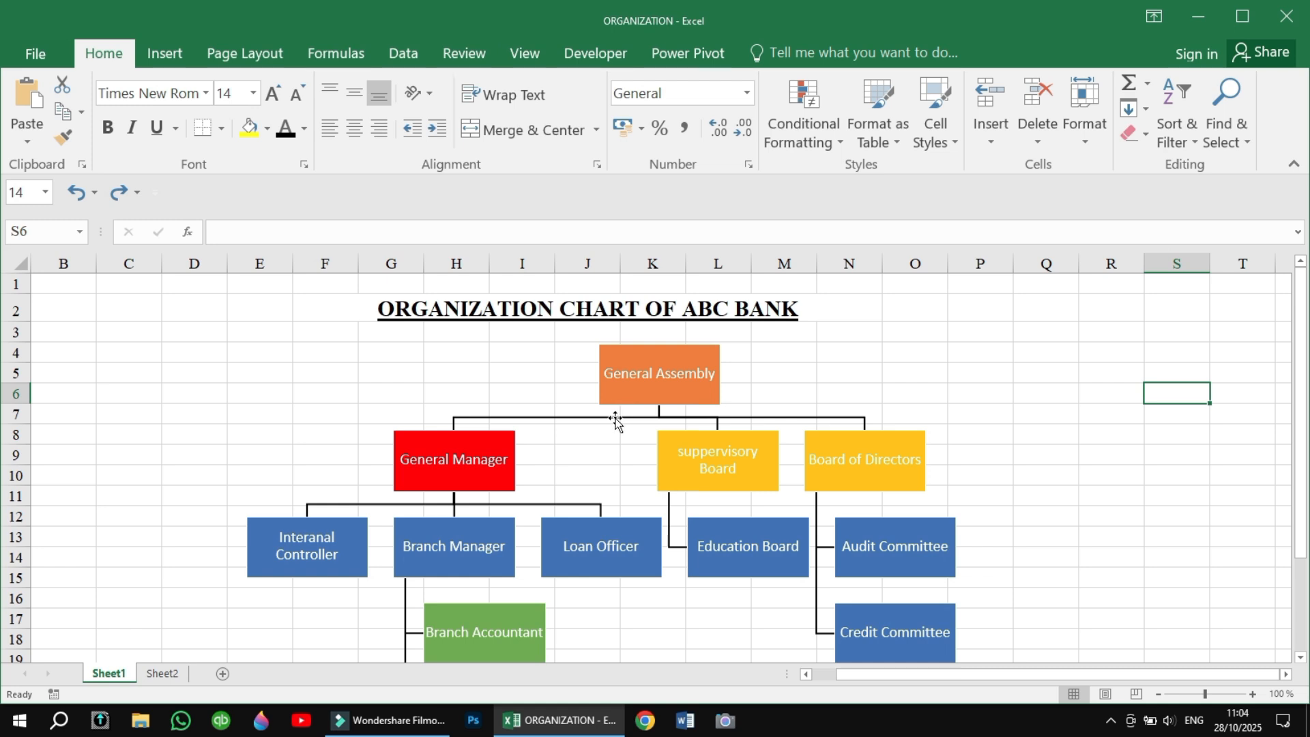
# Insert an Organization Chart SmartArt graphic from the Hierarchy category on Sheet2.
pyautogui.click(163, 674)
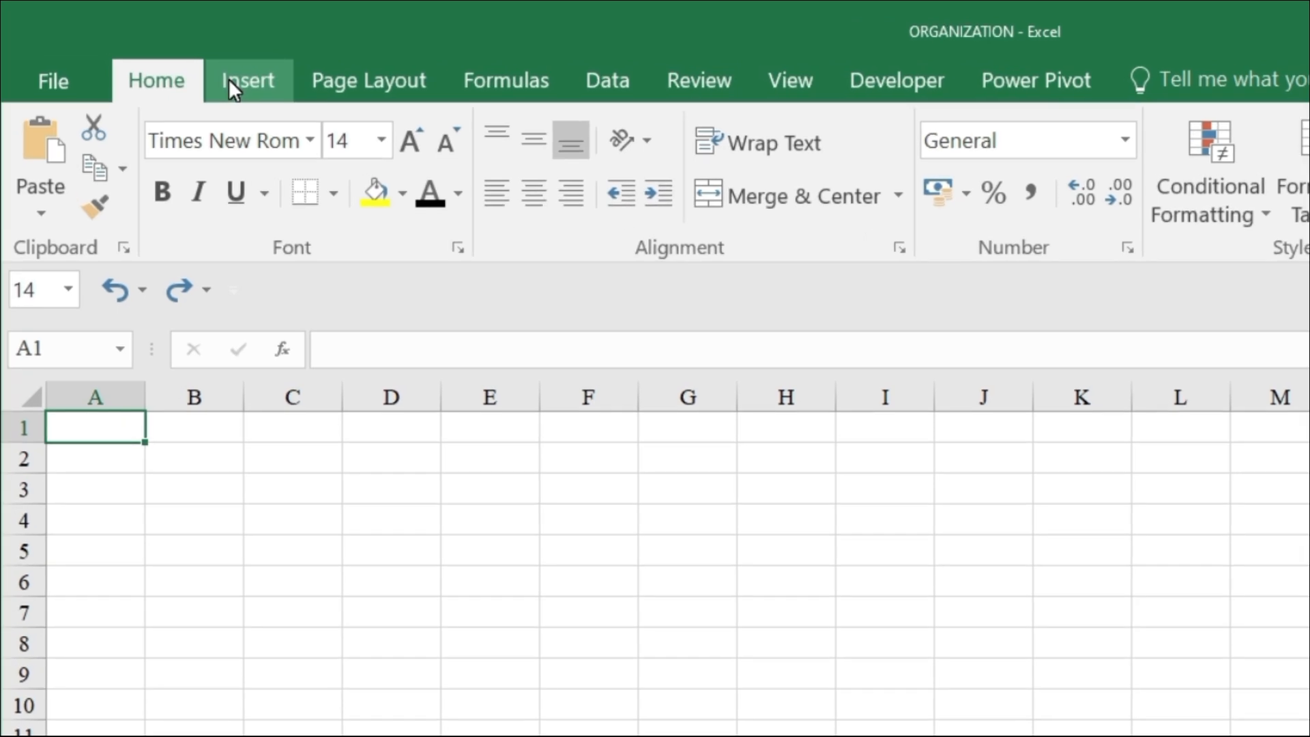
pyautogui.click(221, 76)
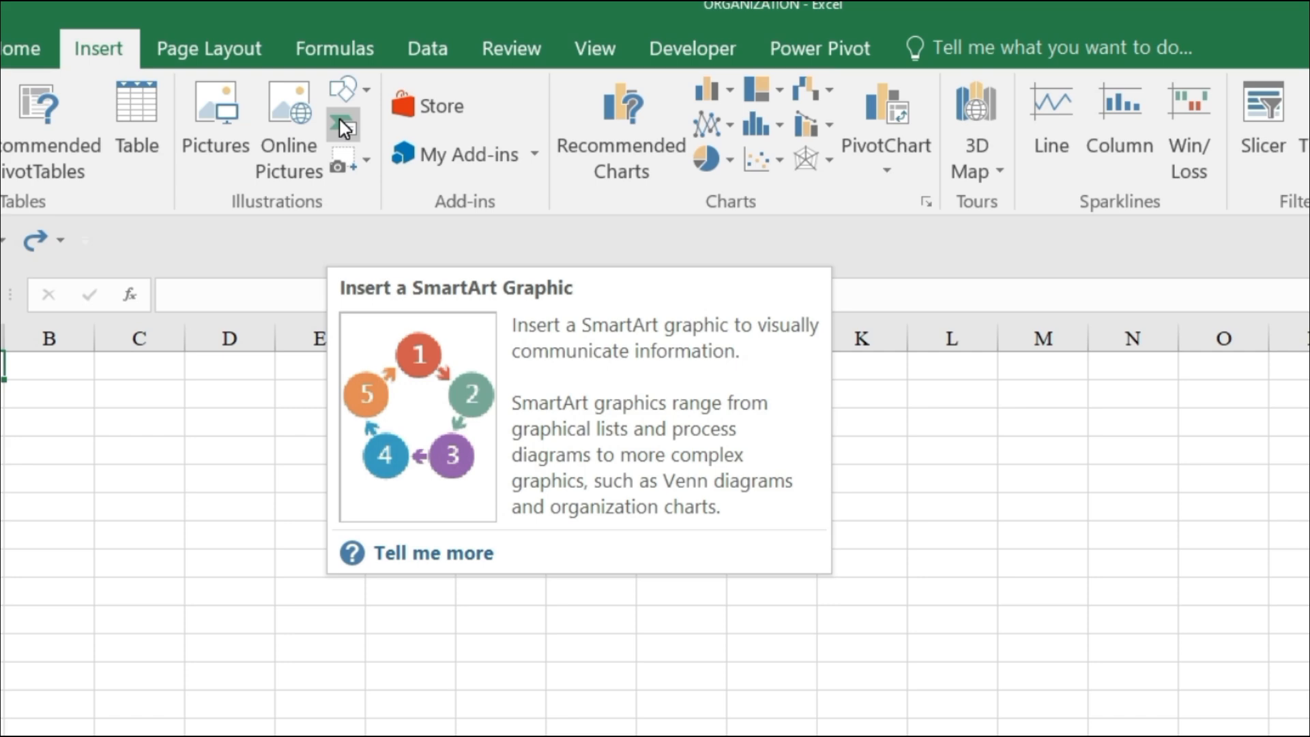
pyautogui.click(343, 127)
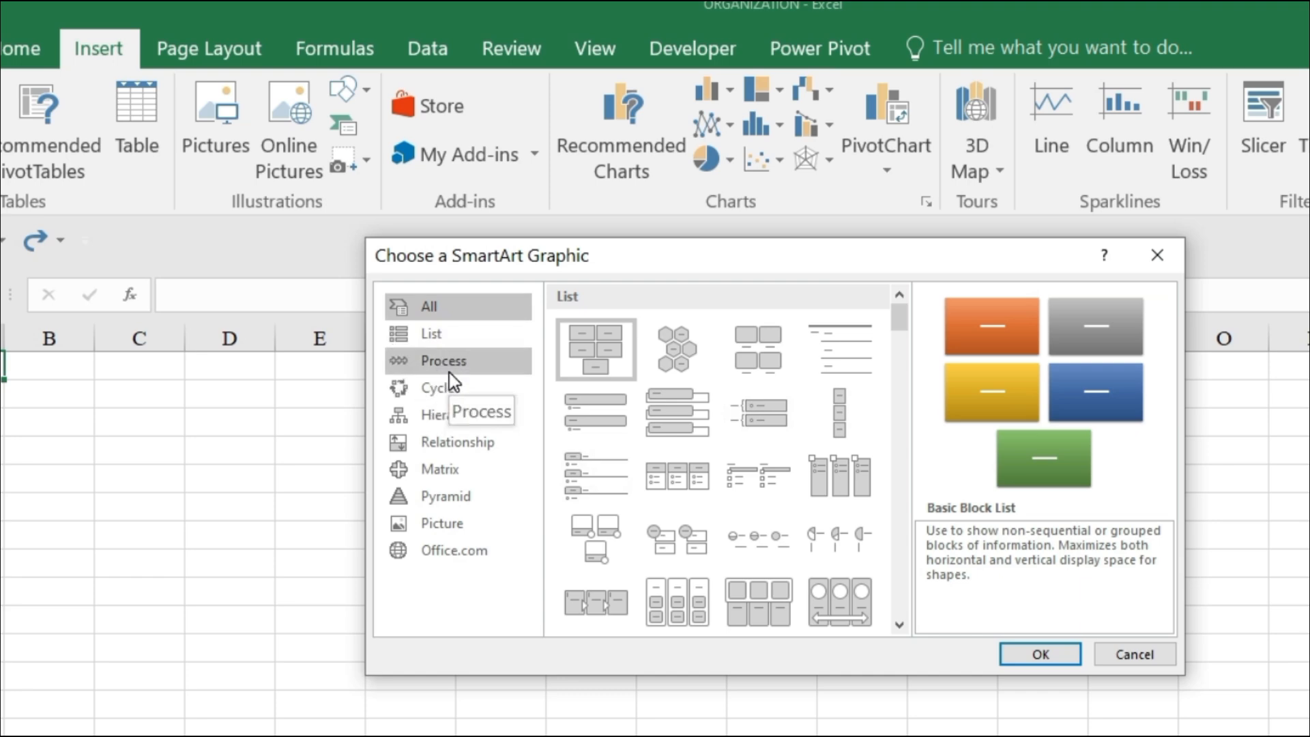
pyautogui.click(444, 418)
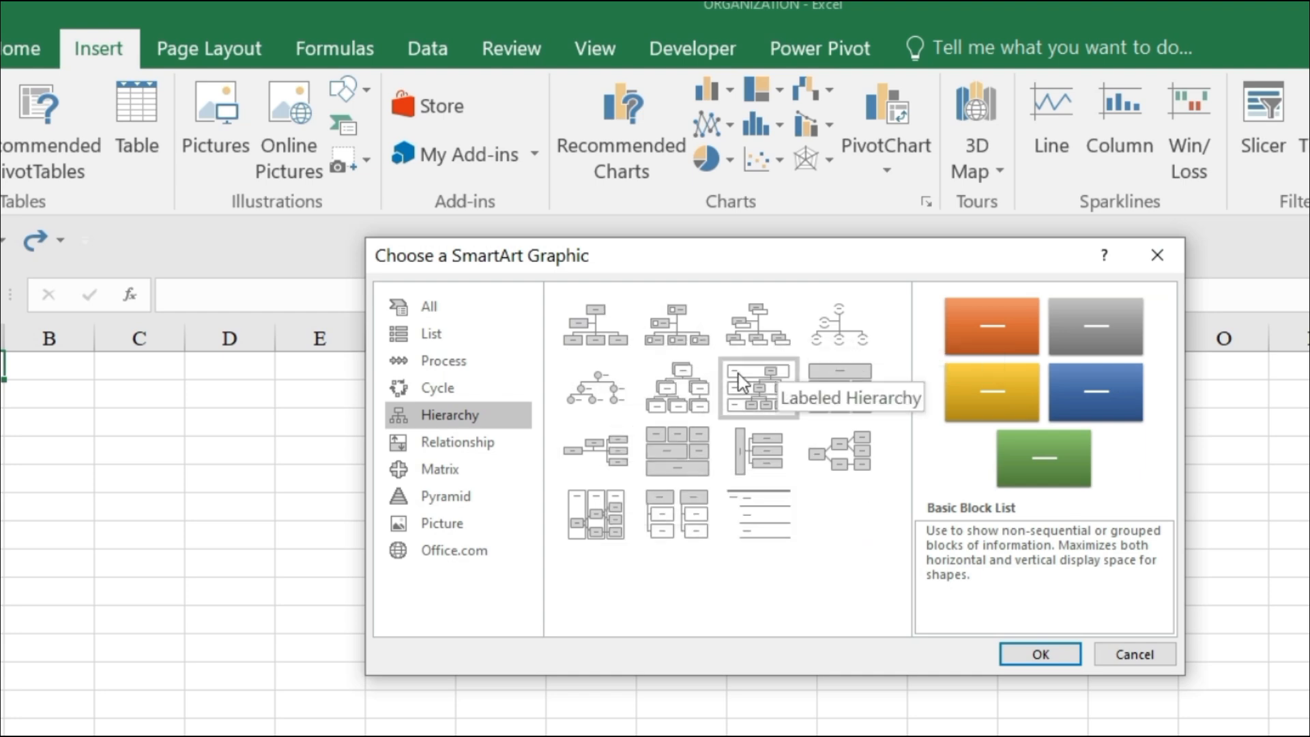
pyautogui.click(598, 341)
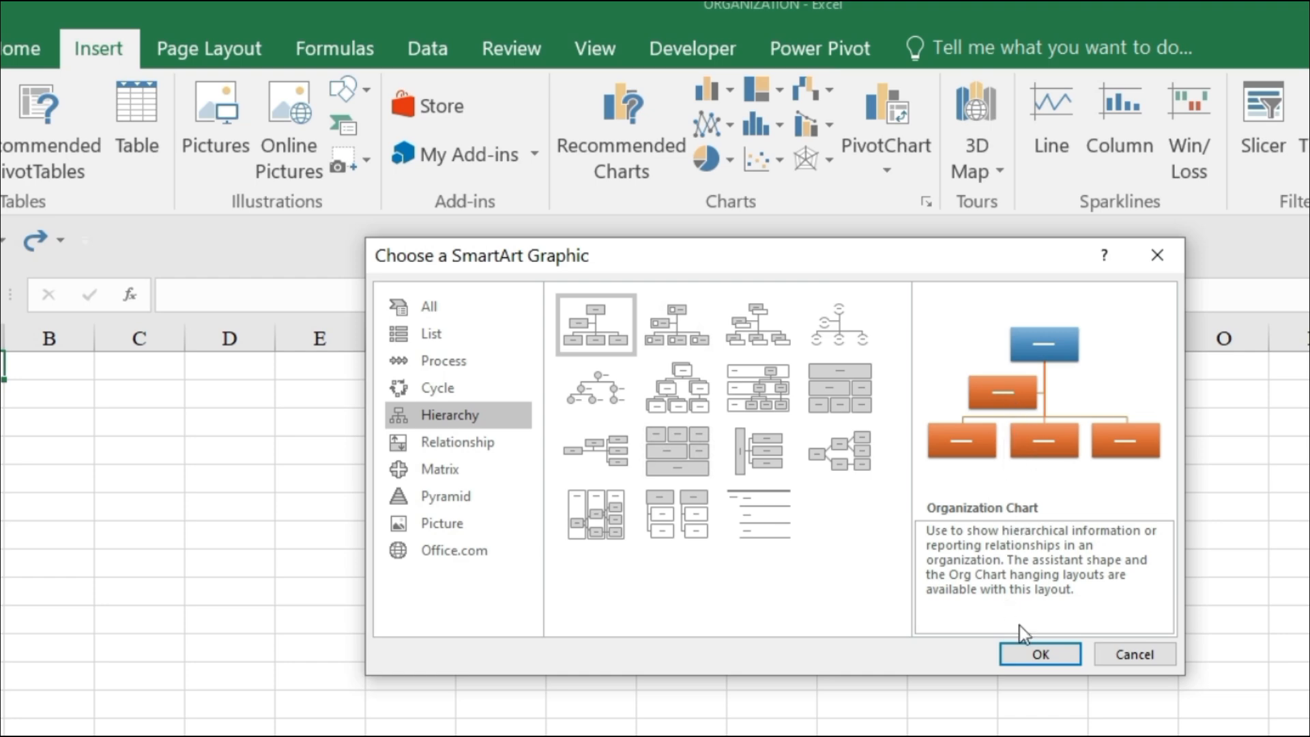
pyautogui.click(1034, 653)
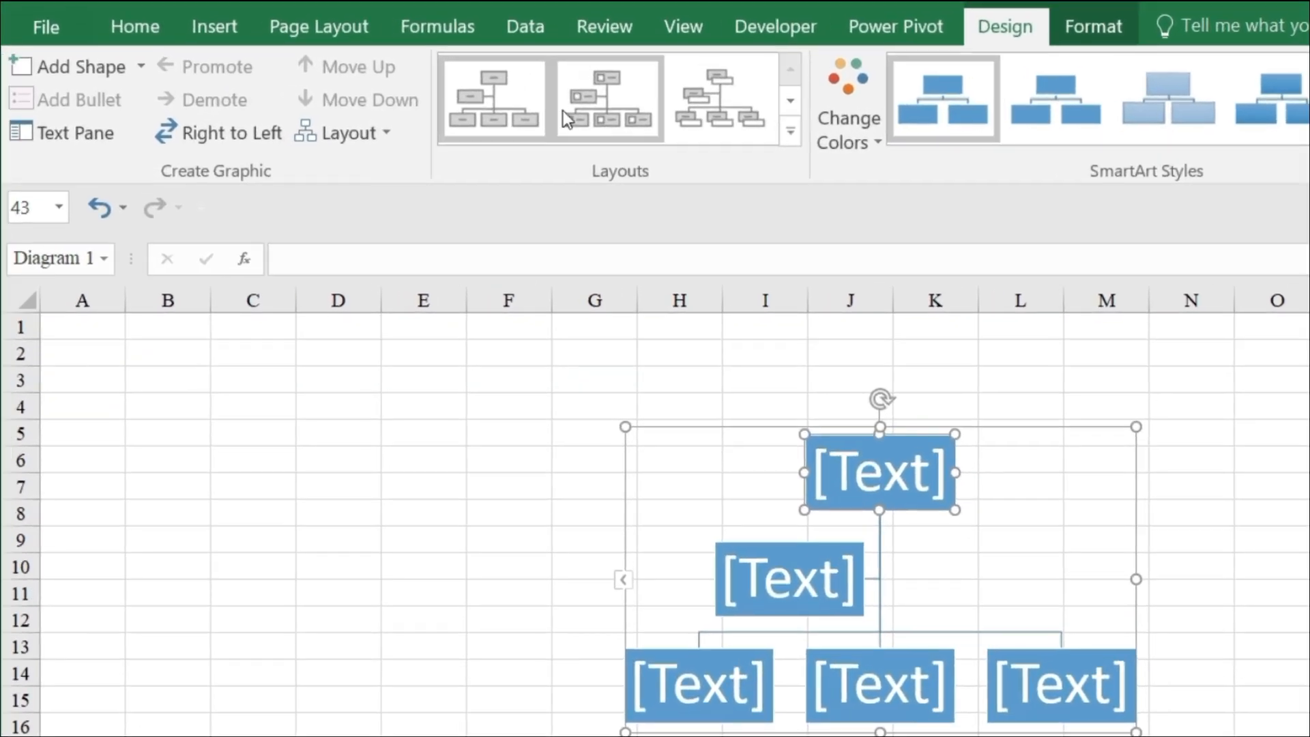
# Show the organization chart's text list and delete all its placeholder entries.
pyautogui.click(56, 134)
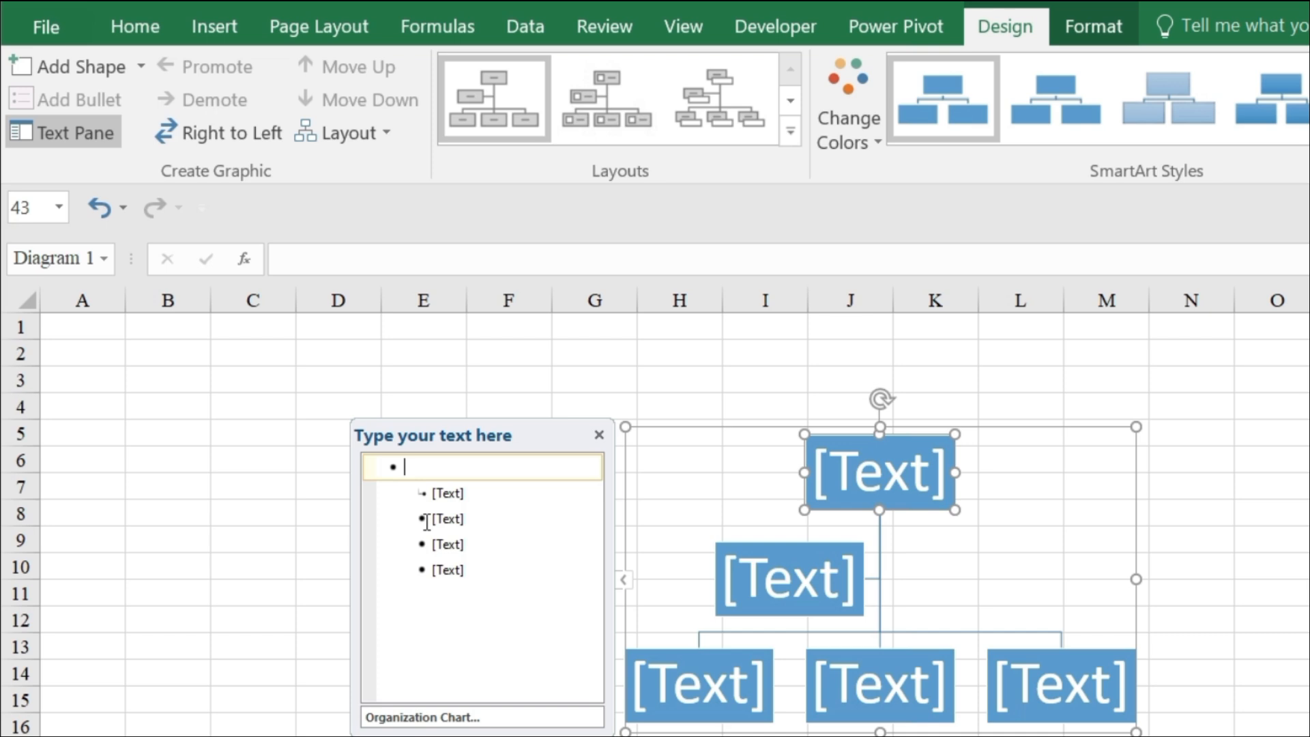
pyautogui.hotkey('ctrl', 'a')
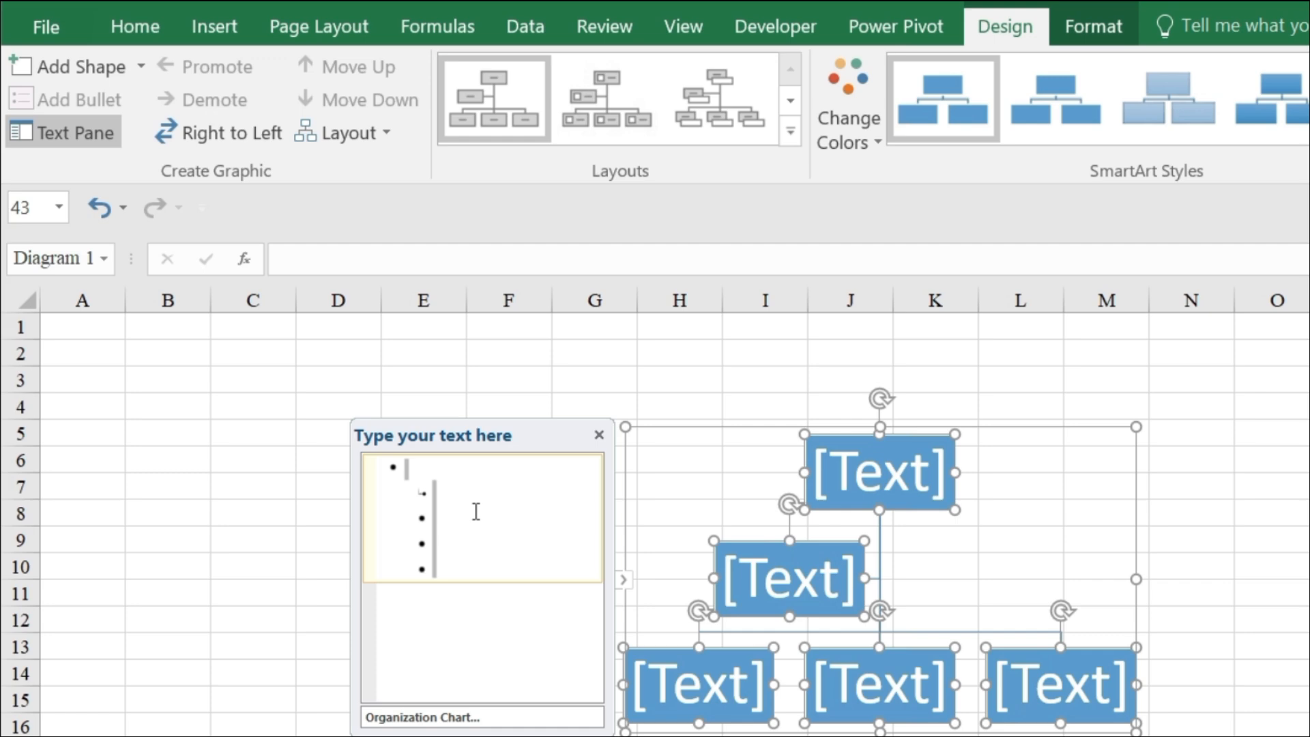
pyautogui.press('Delete')
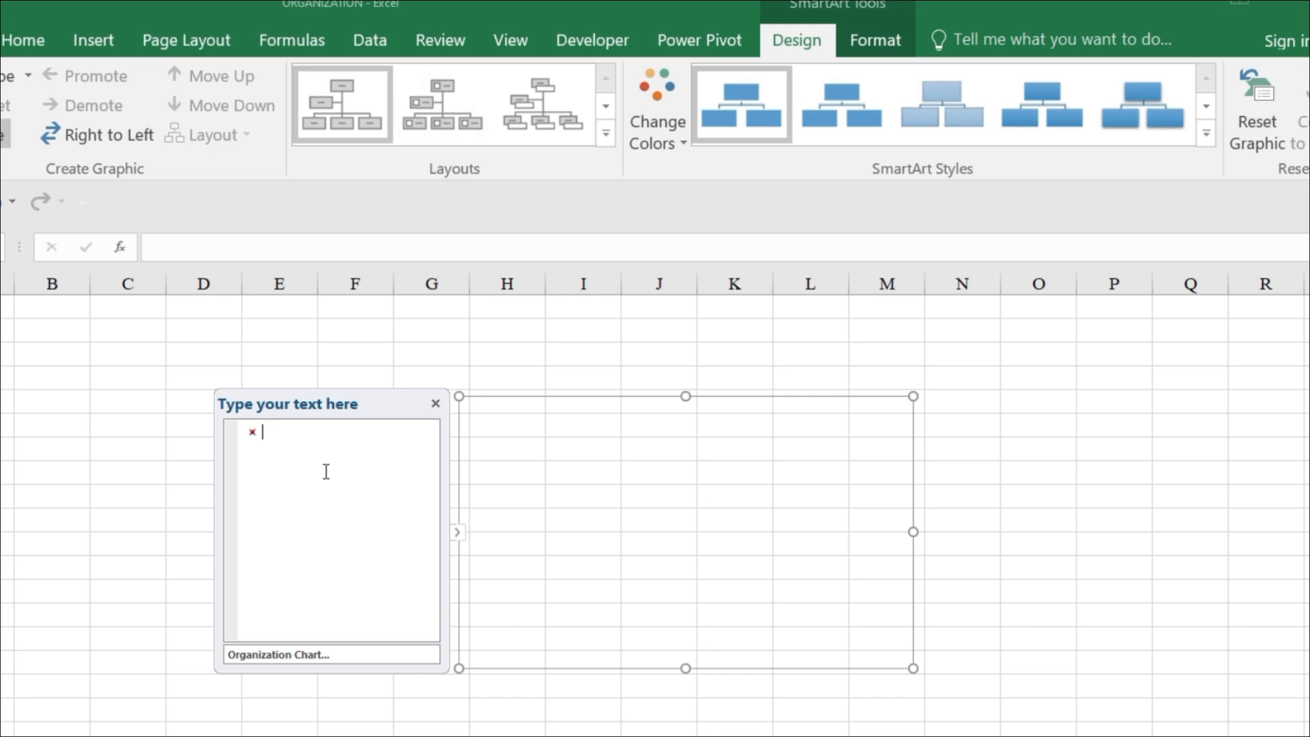
# Enter "General assembly" as the chart's first text entry and start a new entry below it.
pyautogui.write('G')
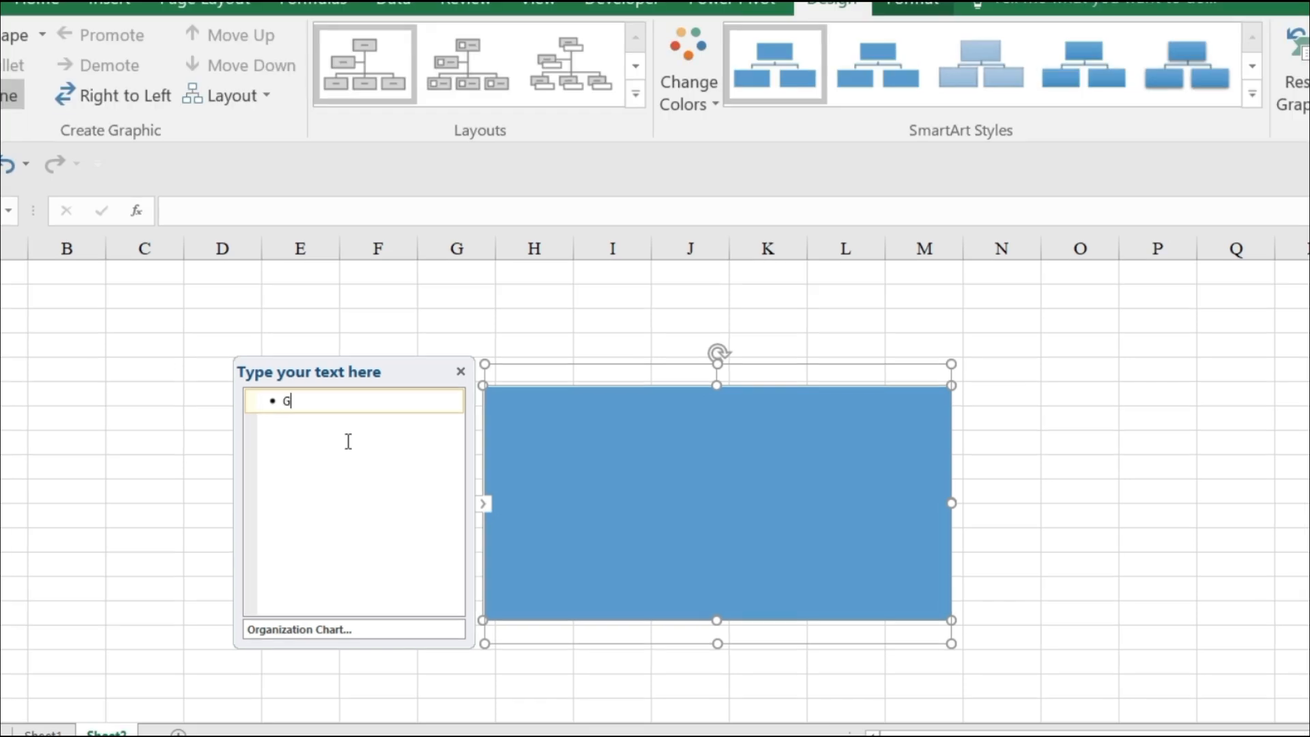
pyautogui.write('e')
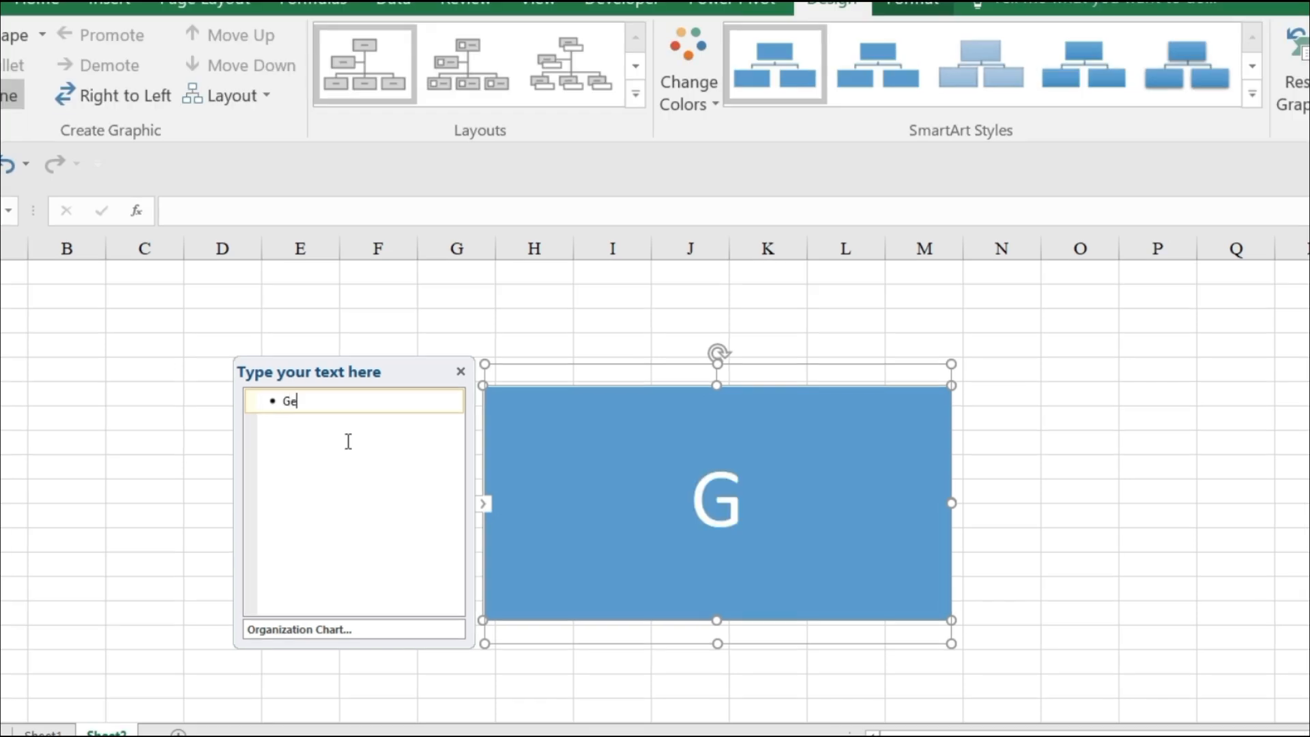
pyautogui.write('neral assw')
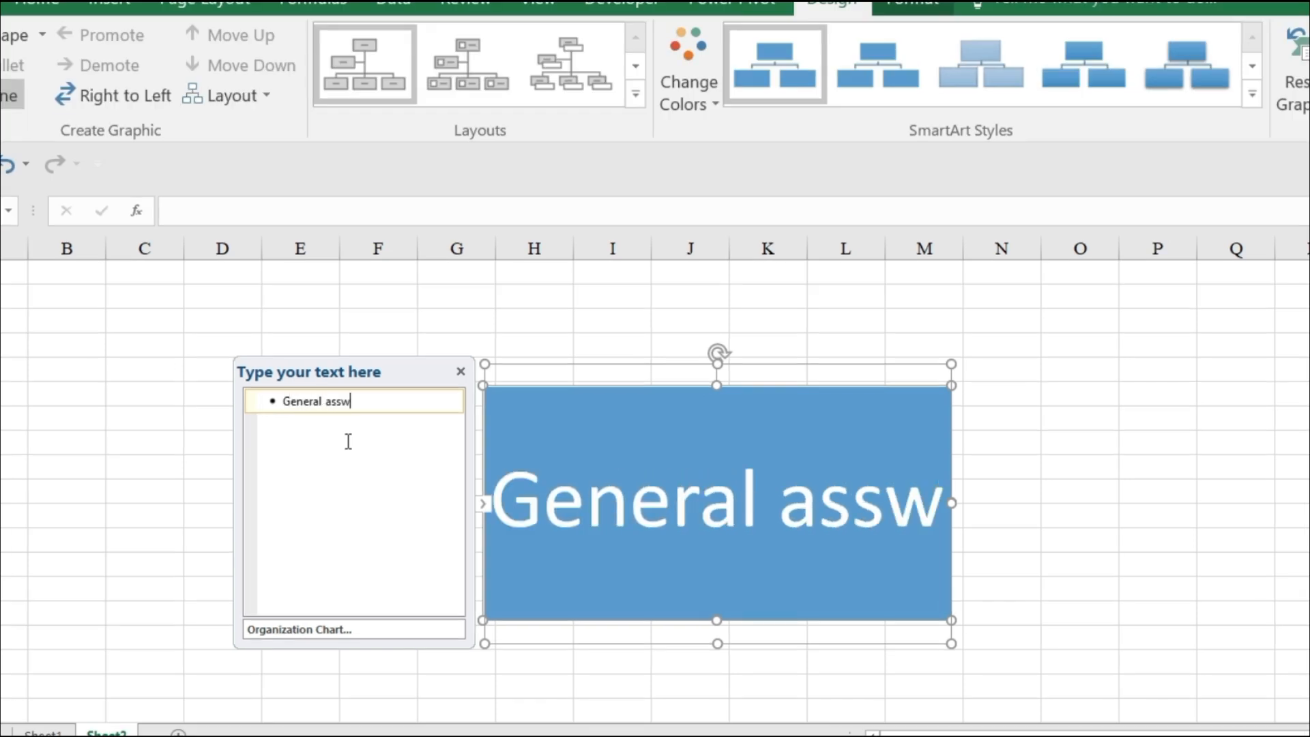
pyautogui.press('BackSpace')
pyautogui.write('e')
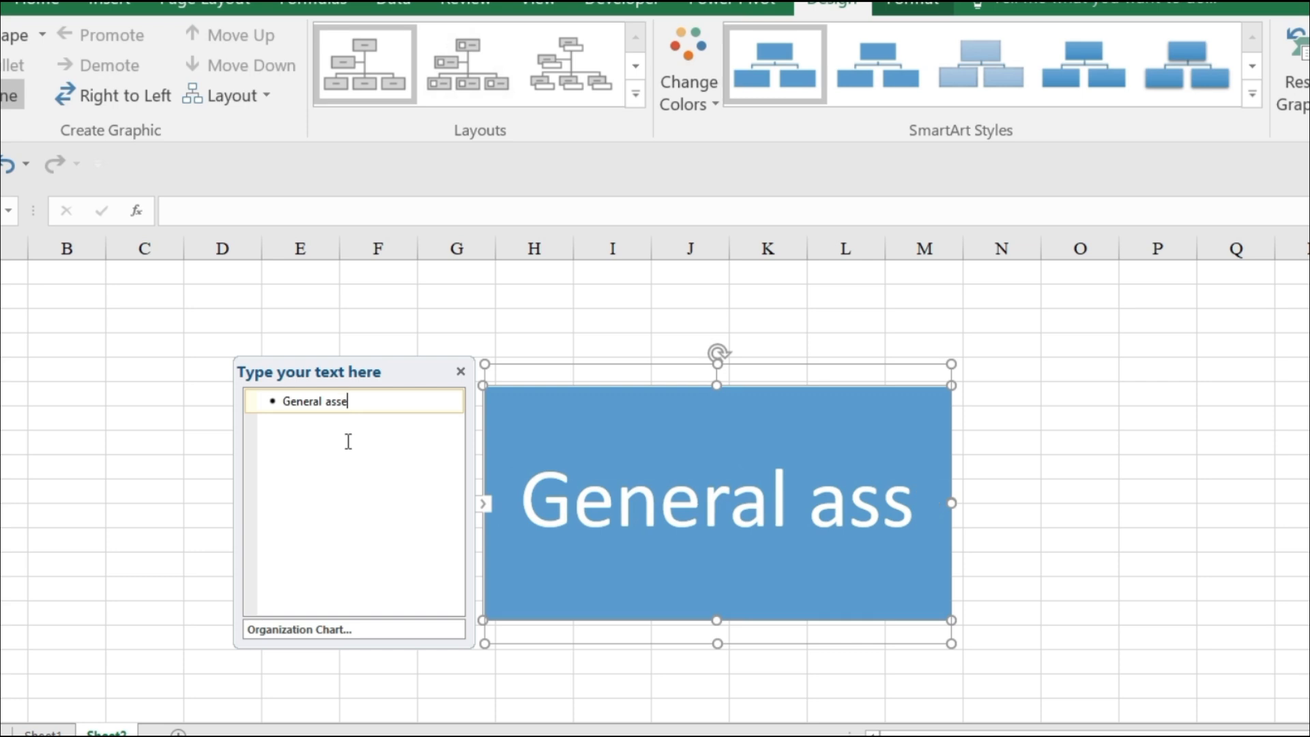
pyautogui.write('m')
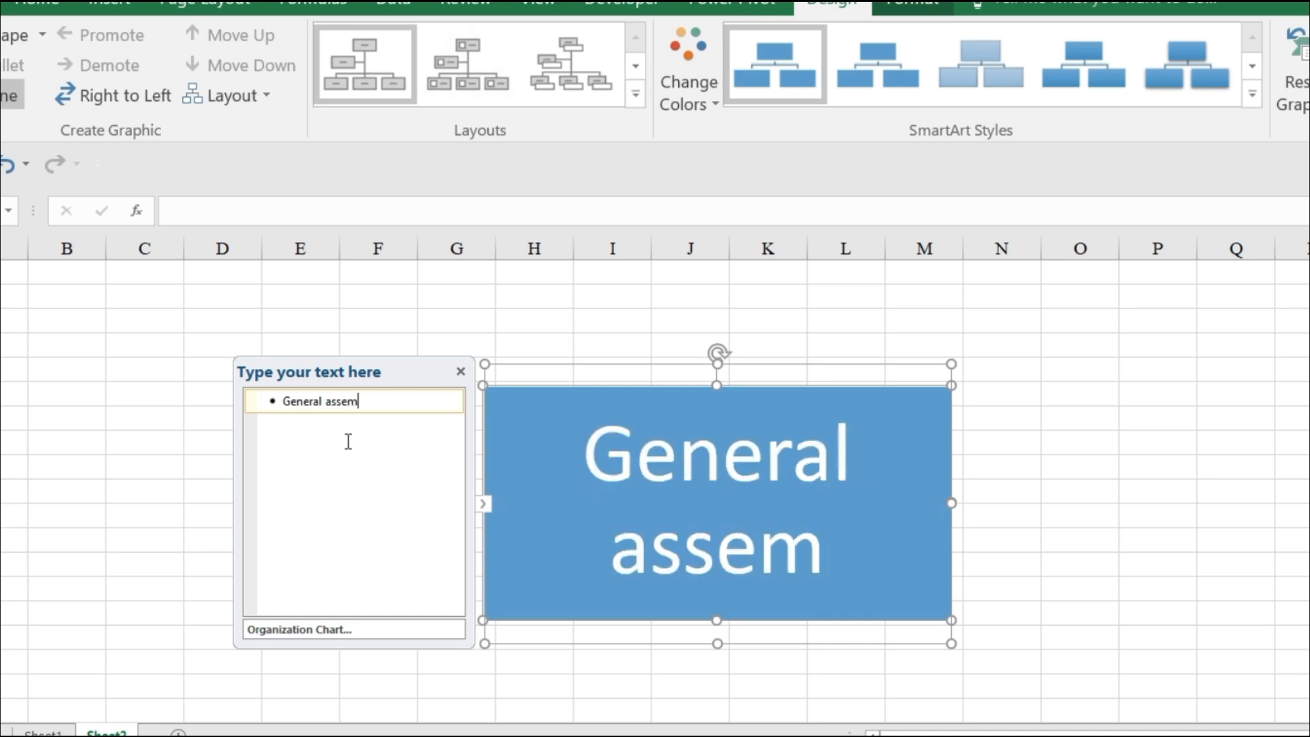
pyautogui.write('bly')
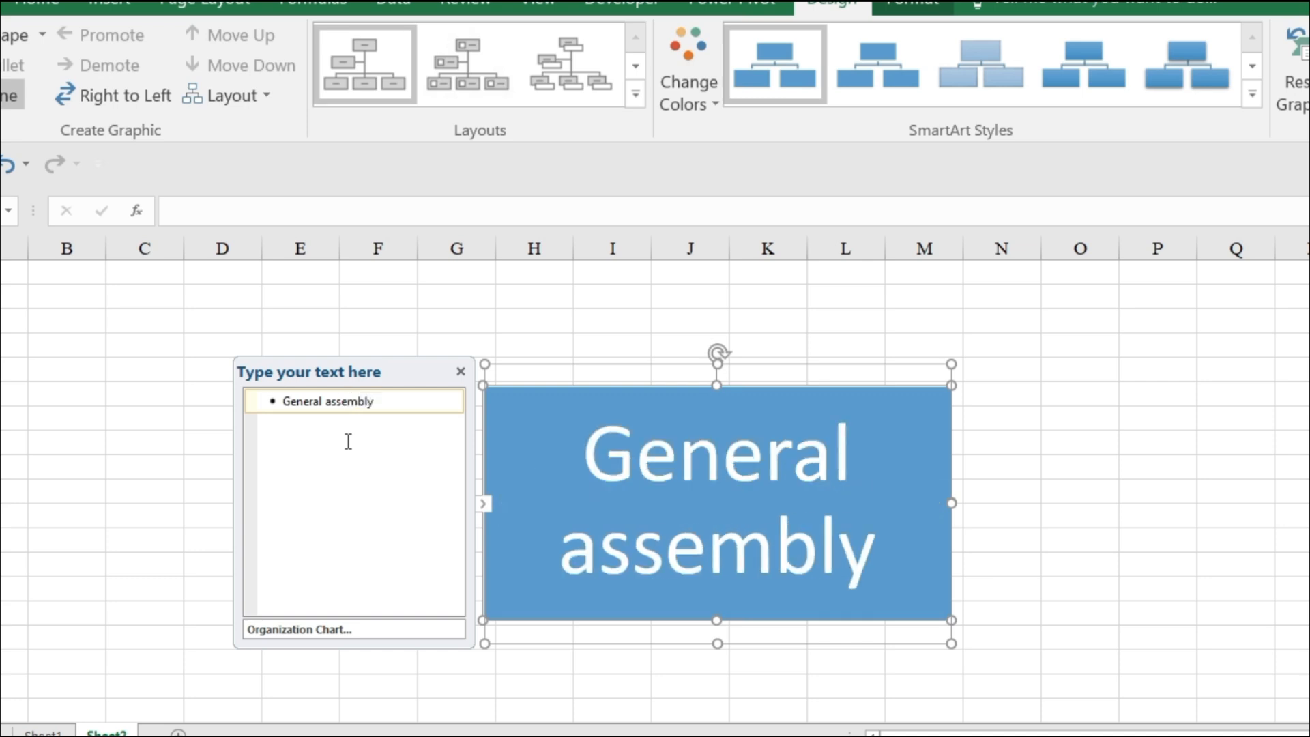
pyautogui.press('Return')
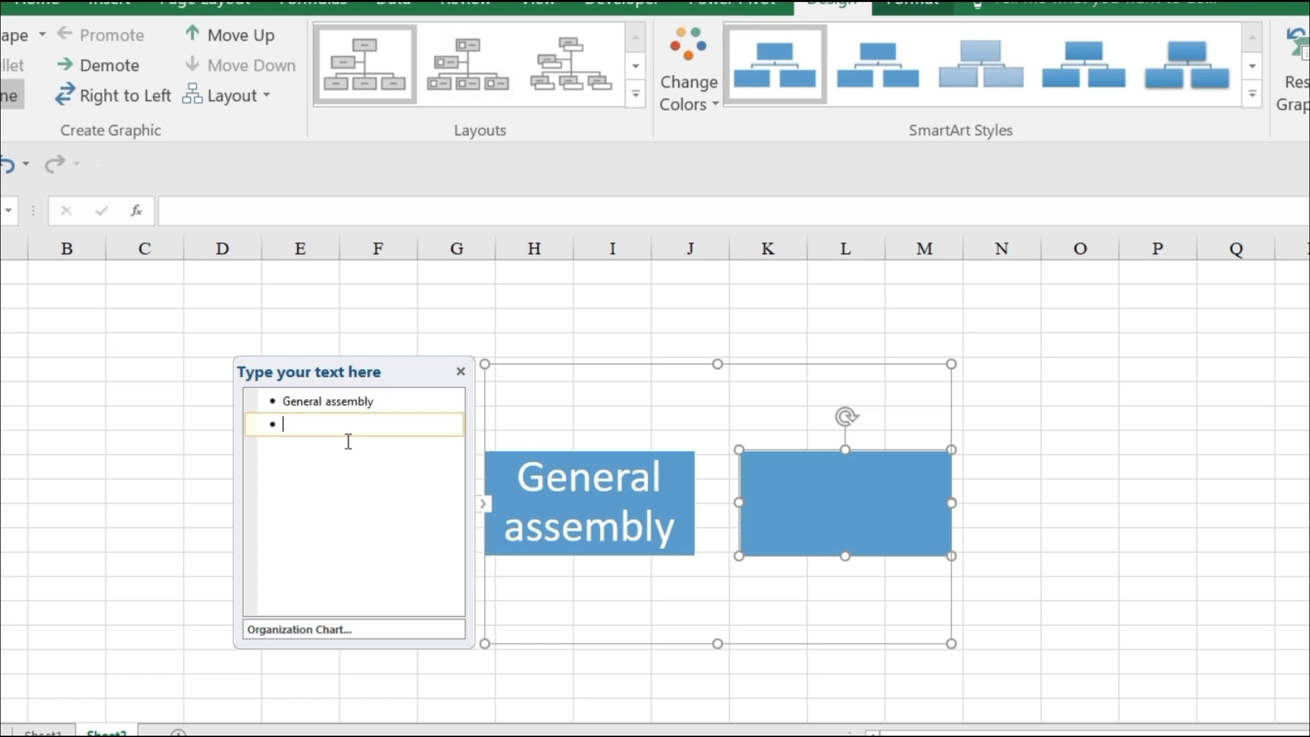
# Enter "General Manager" as the second chart entry and start another one below it.
pyautogui.write('Ge')
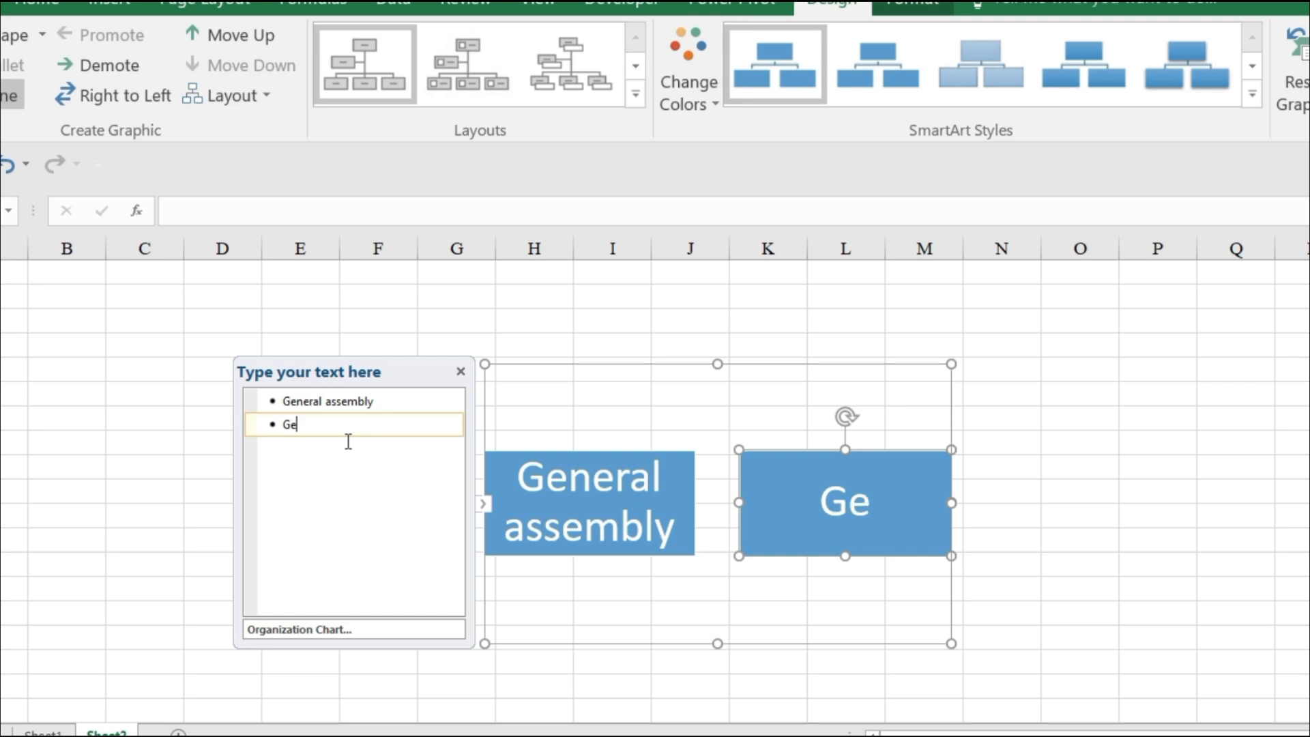
pyautogui.write('nera')
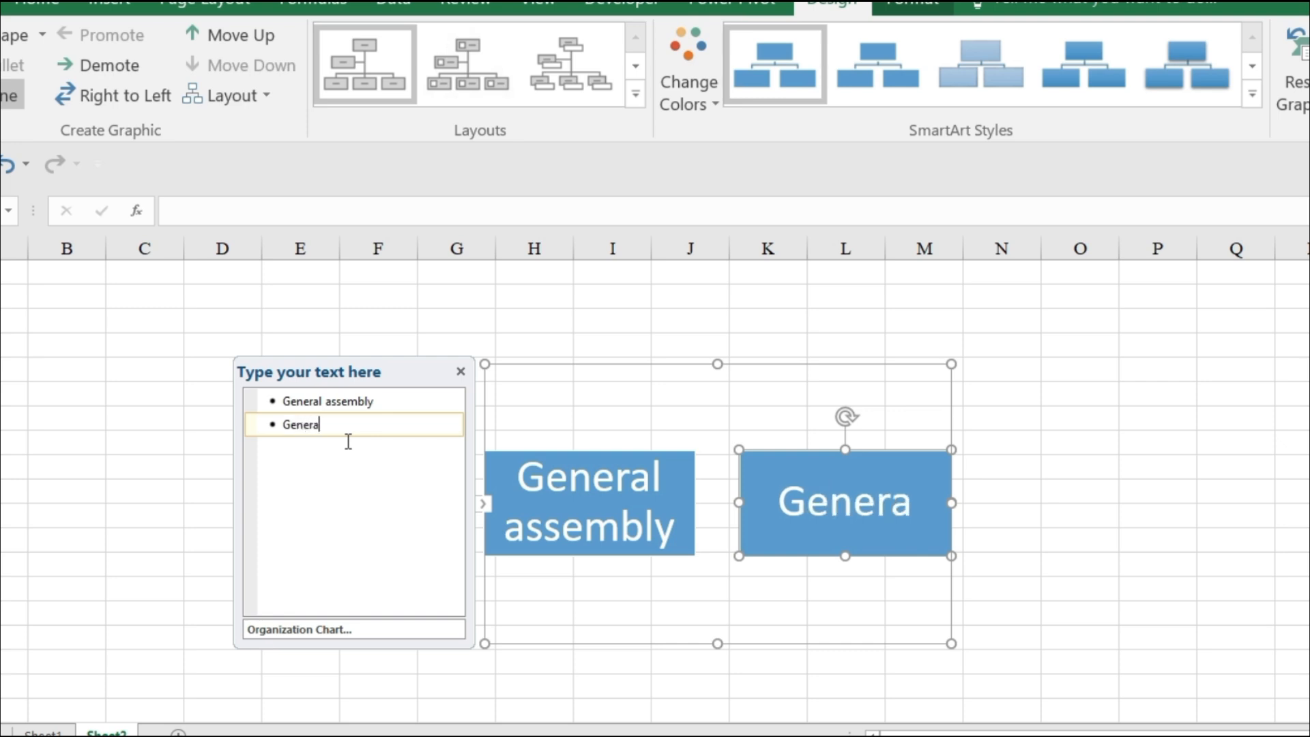
pyautogui.write('l Ma')
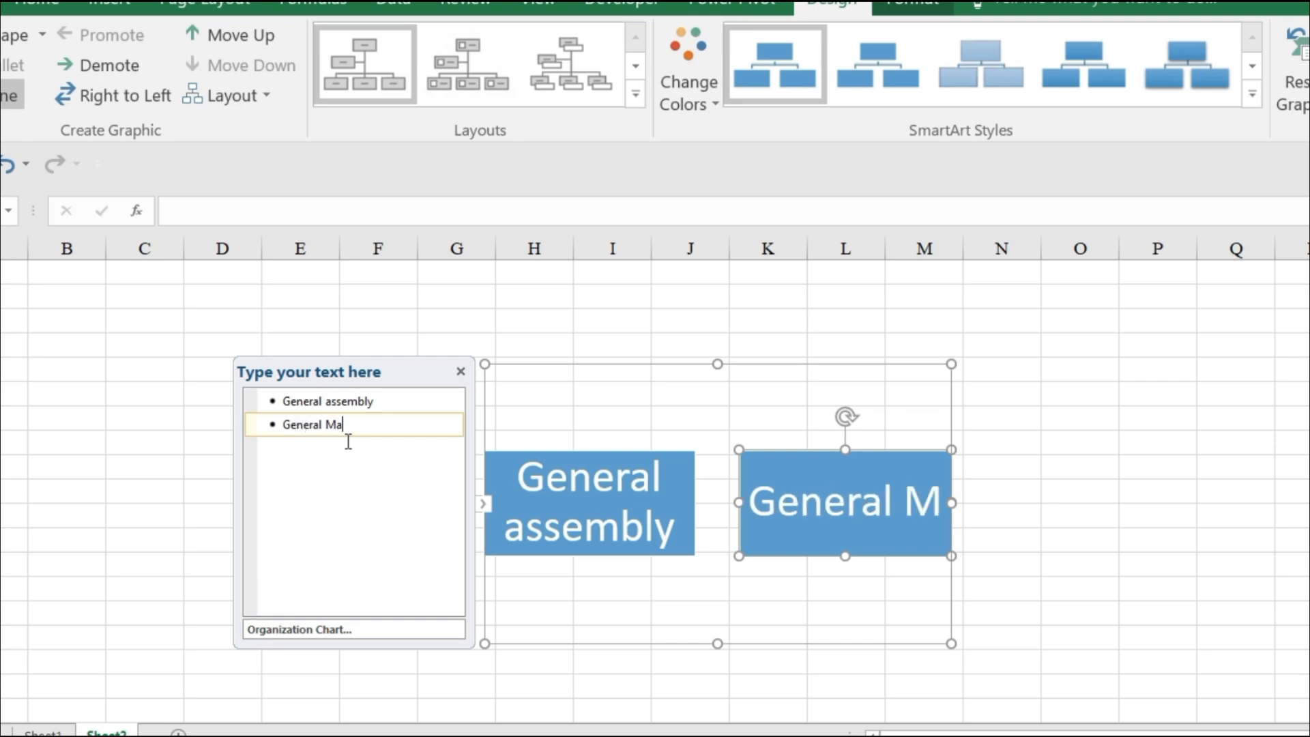
pyautogui.write('nager')
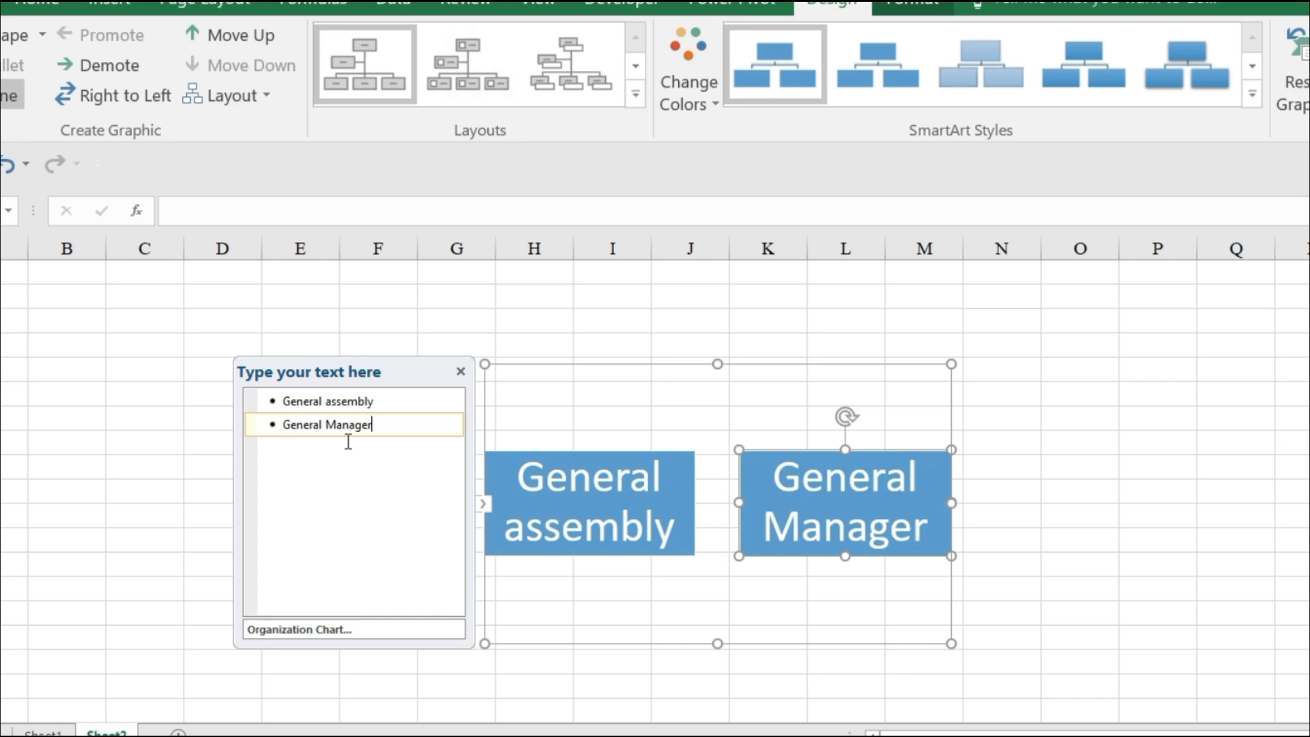
pyautogui.press('Return')
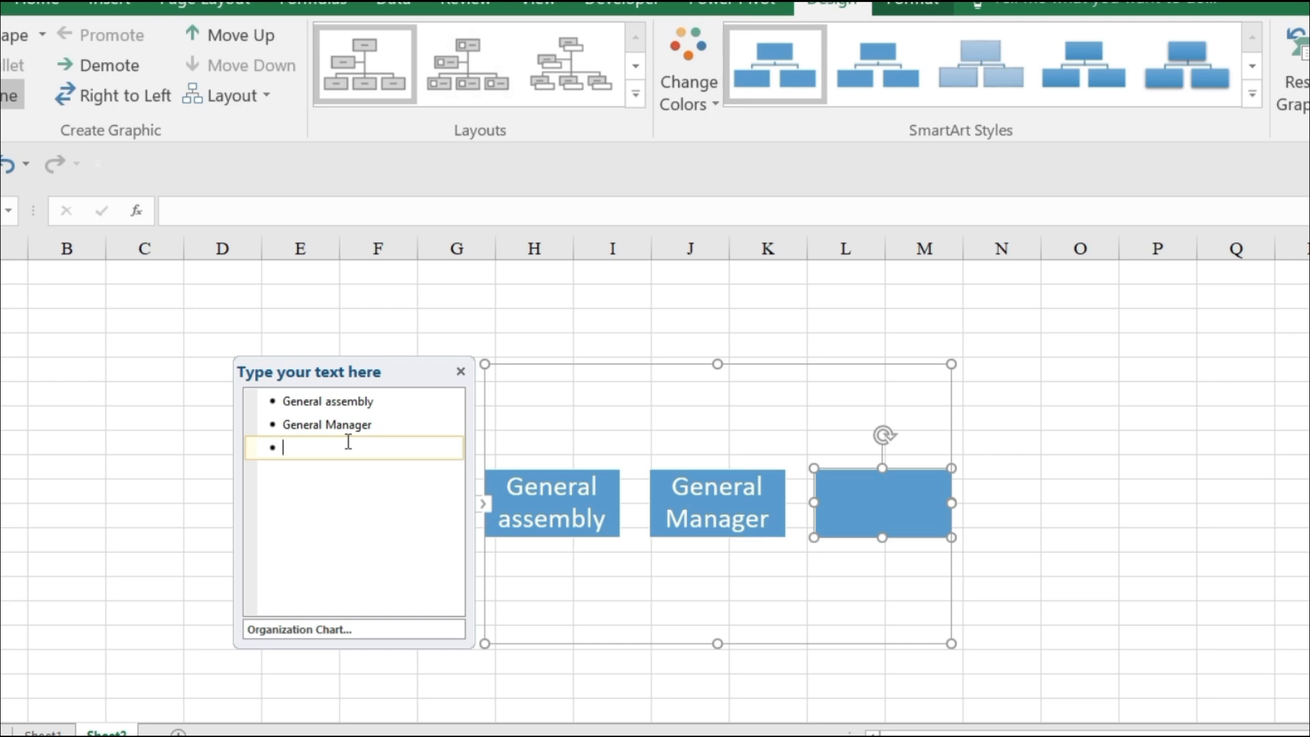
# Enter "Internal Controller" as the third chart entry and add a blank entry after it.
pyautogui.write('Internal ')
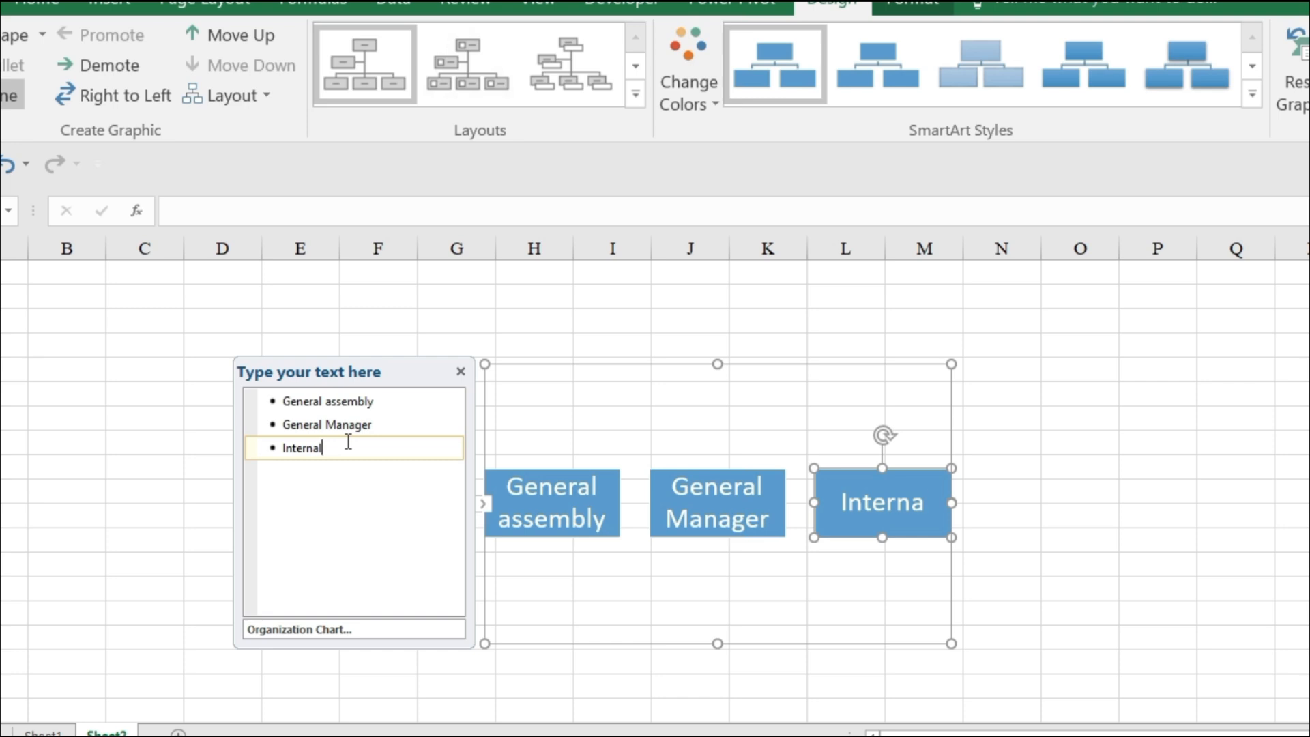
pyautogui.write('C')
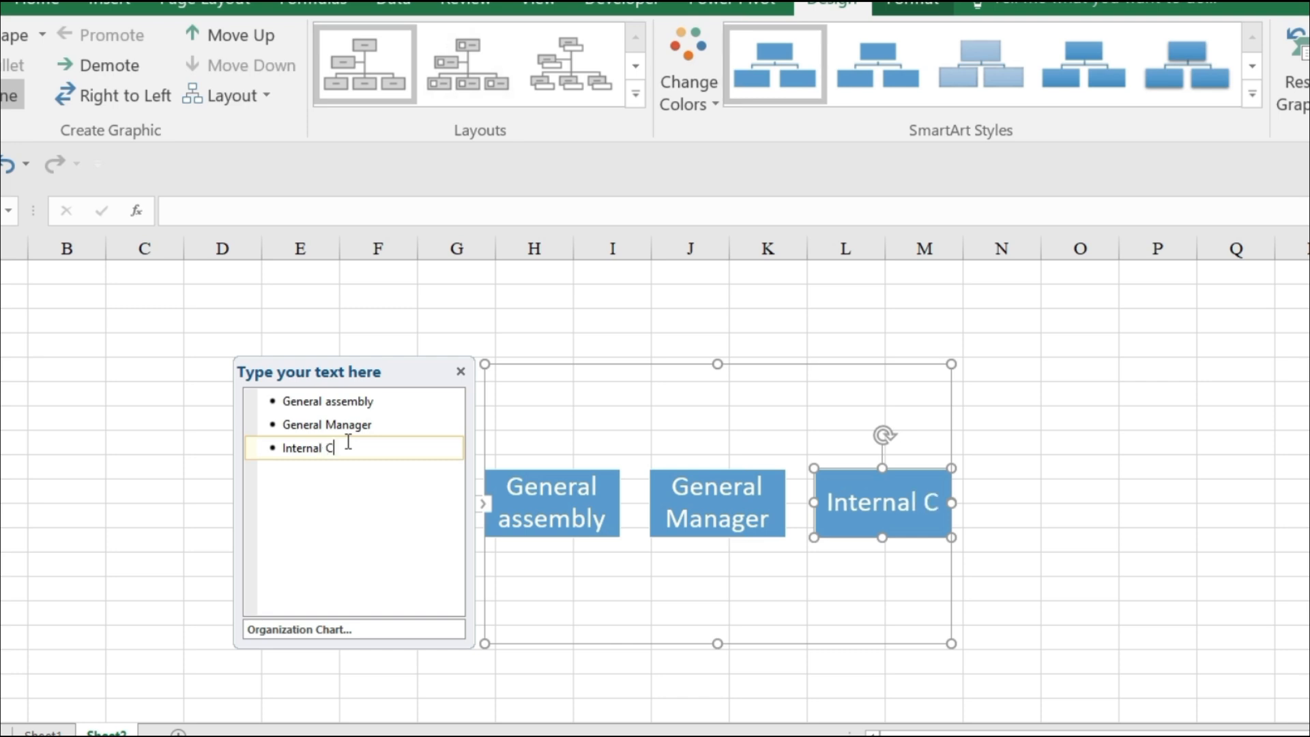
pyautogui.write('ontr')
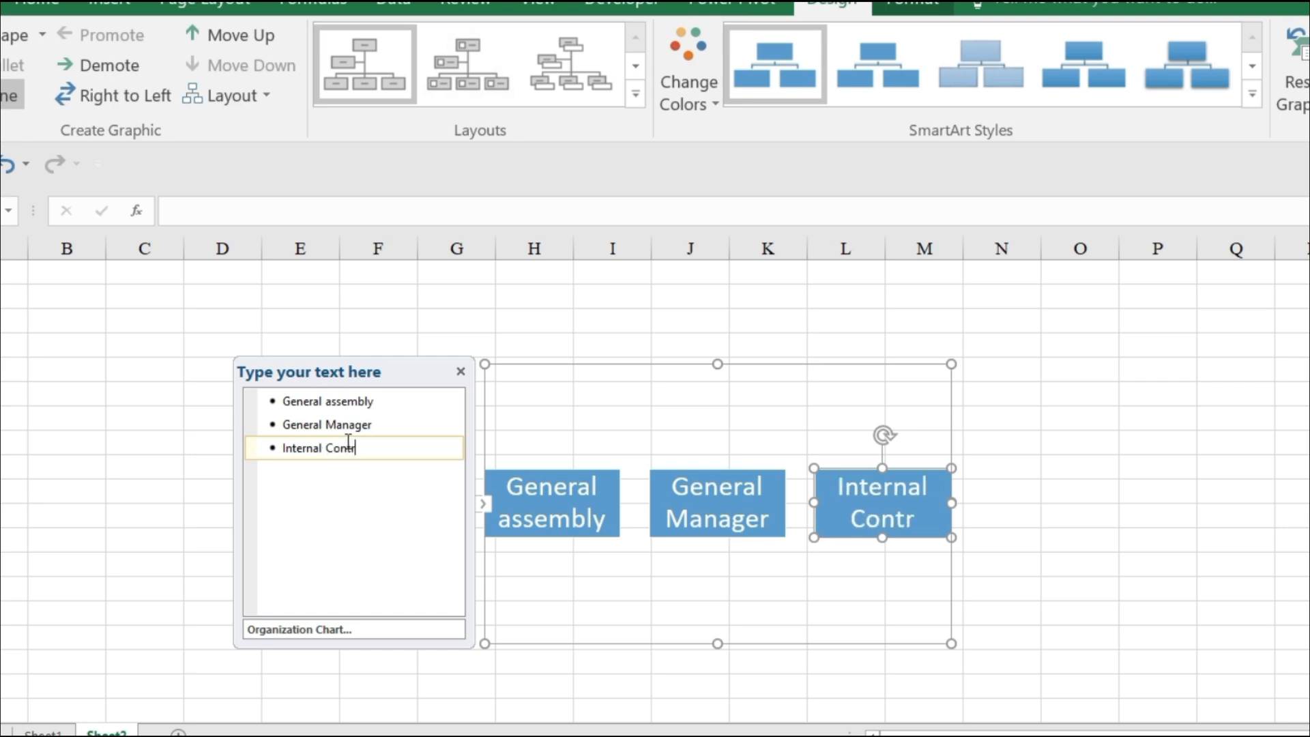
pyautogui.write('ol')
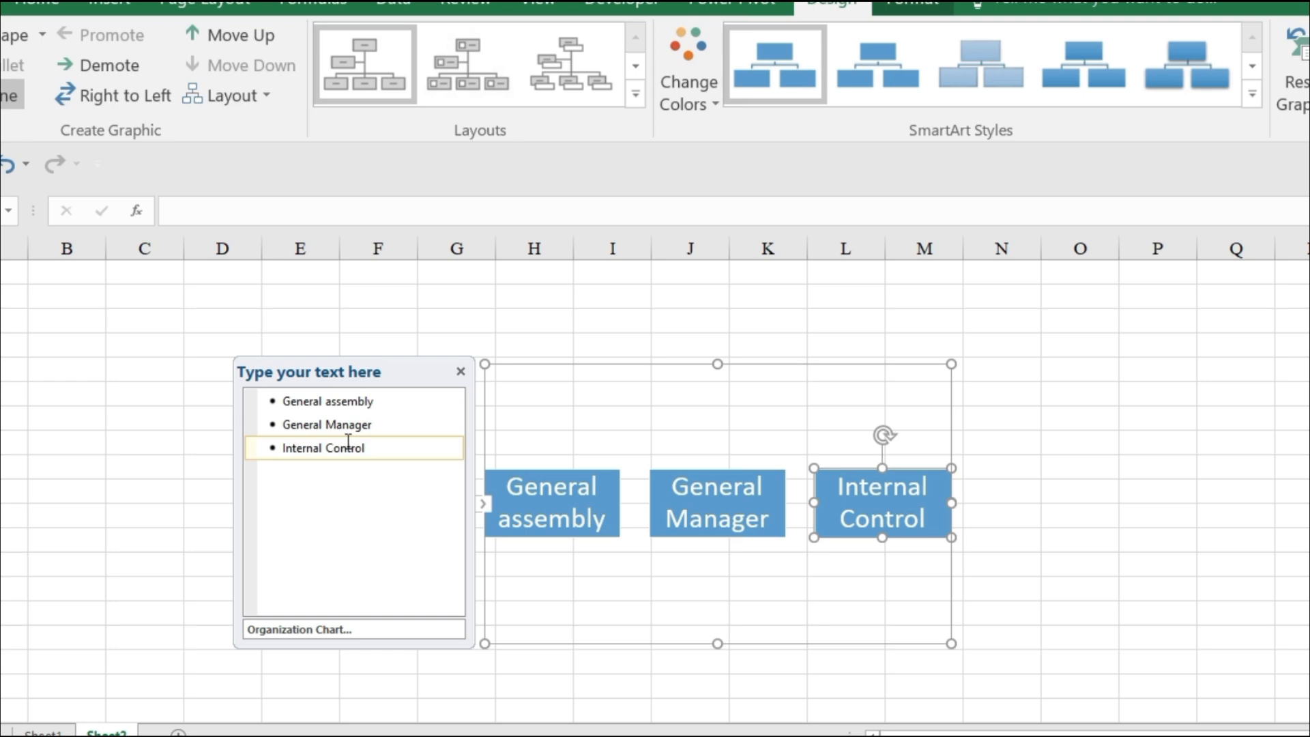
pyautogui.write('ler')
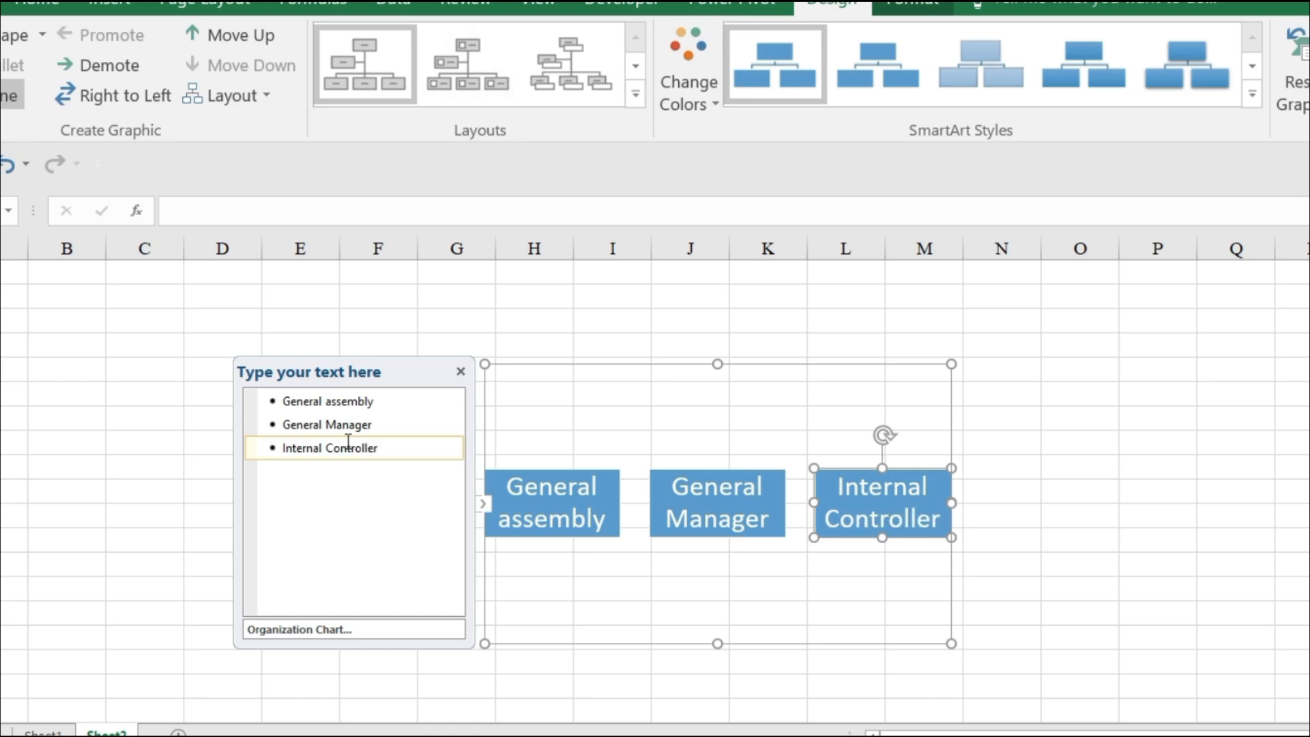
pyautogui.press('Return')
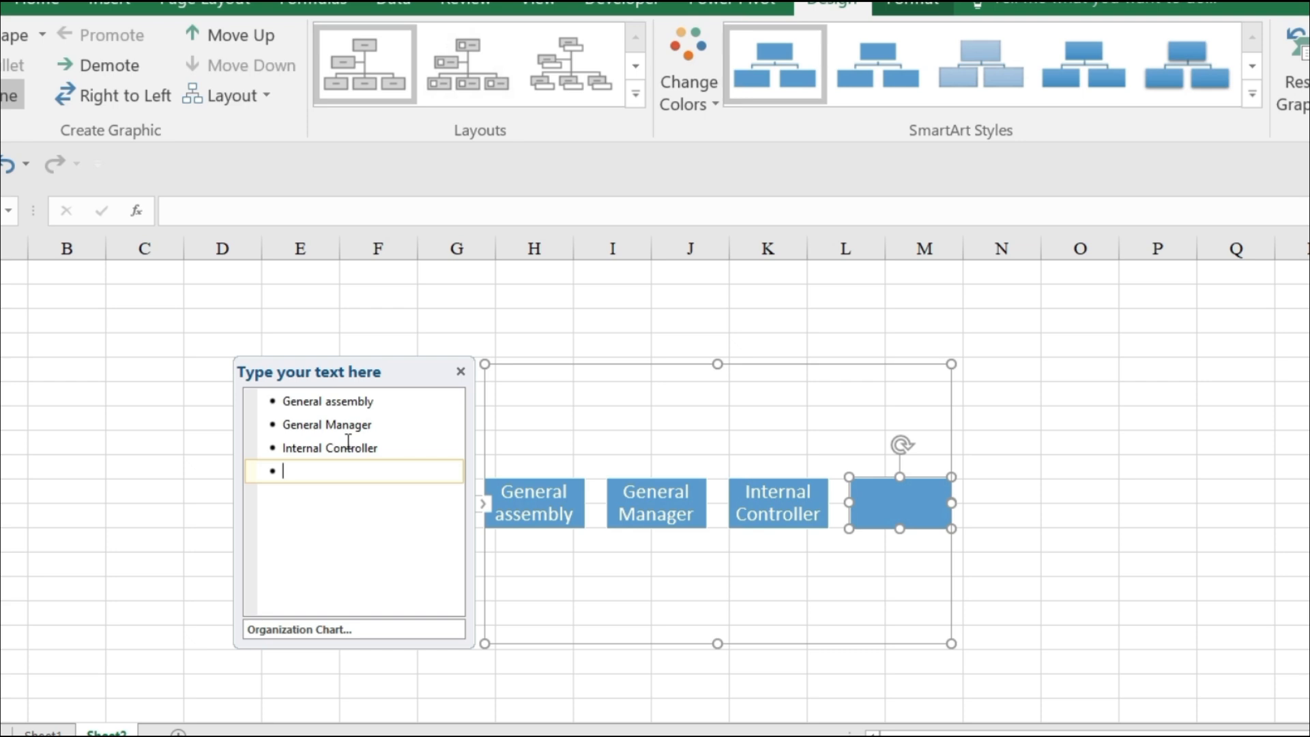
# Enter "Branch Manager" as the fourth chart entry and add a blank entry after it.
pyautogui.write('Branch')
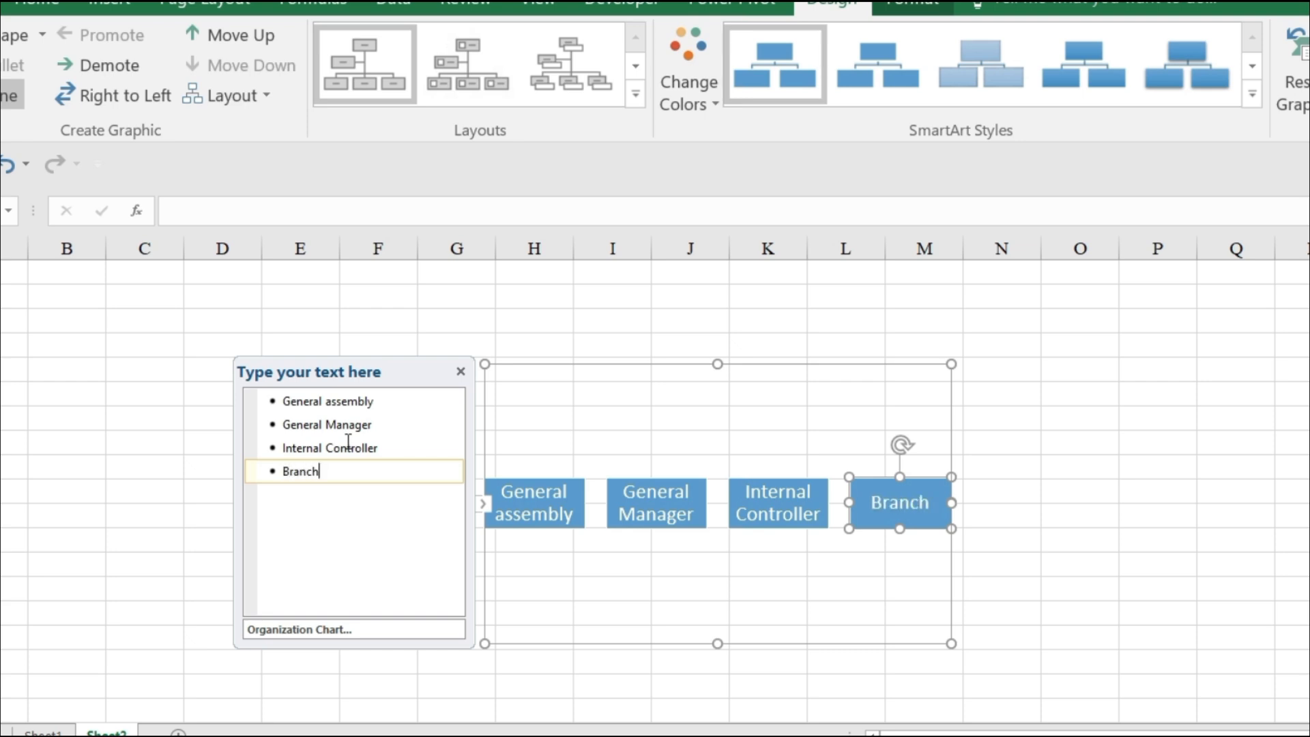
pyautogui.write(' Man')
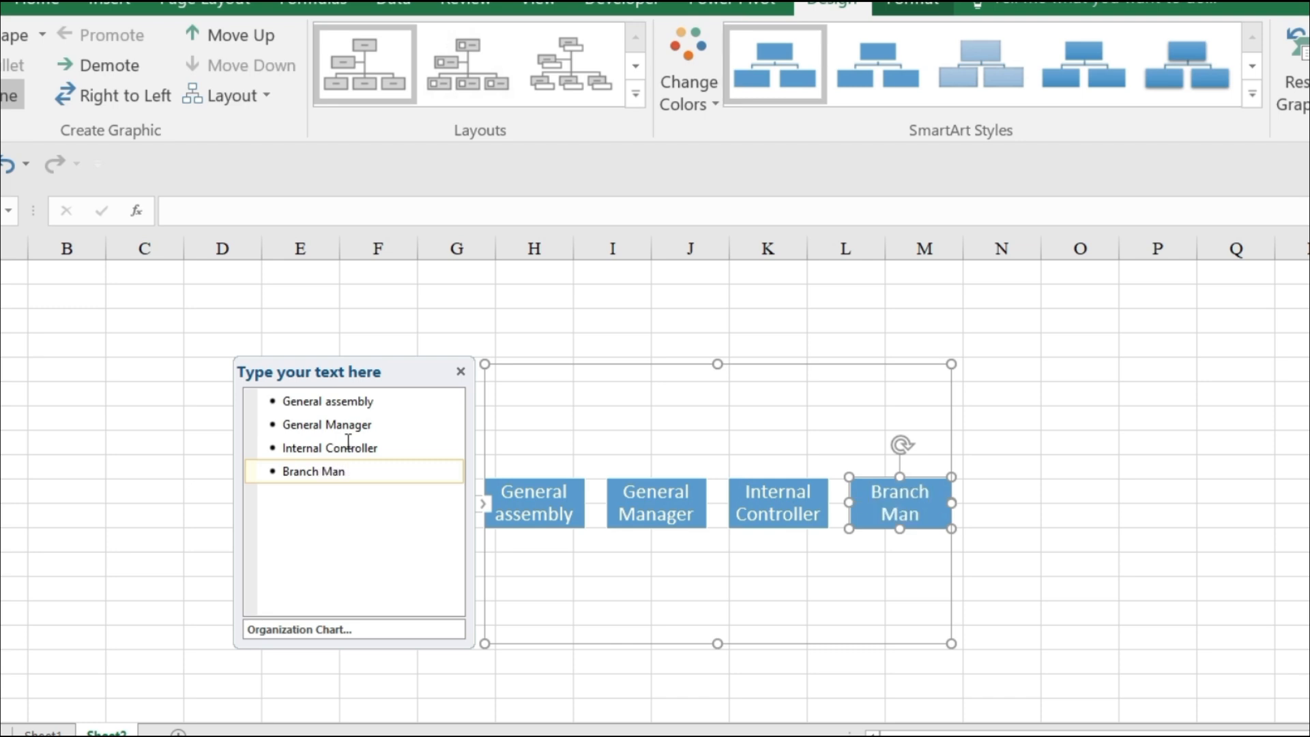
pyautogui.write('ager')
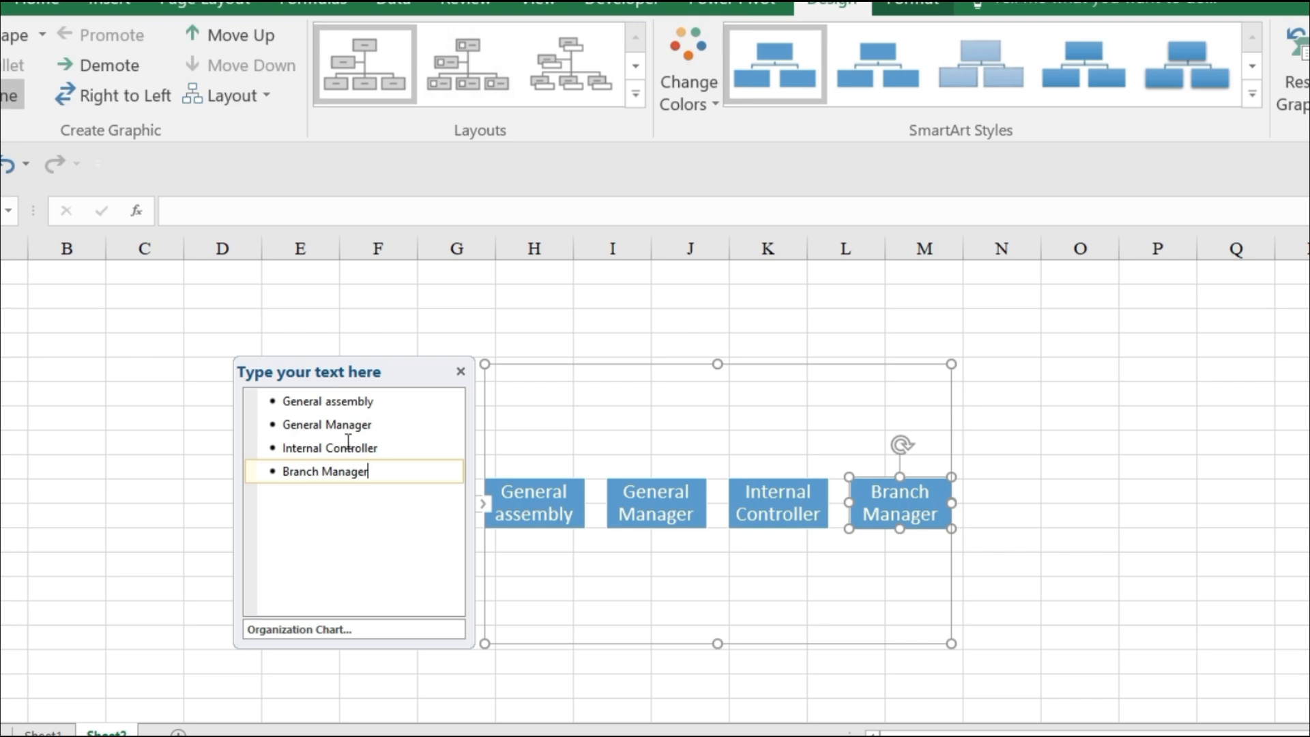
pyautogui.press('Return')
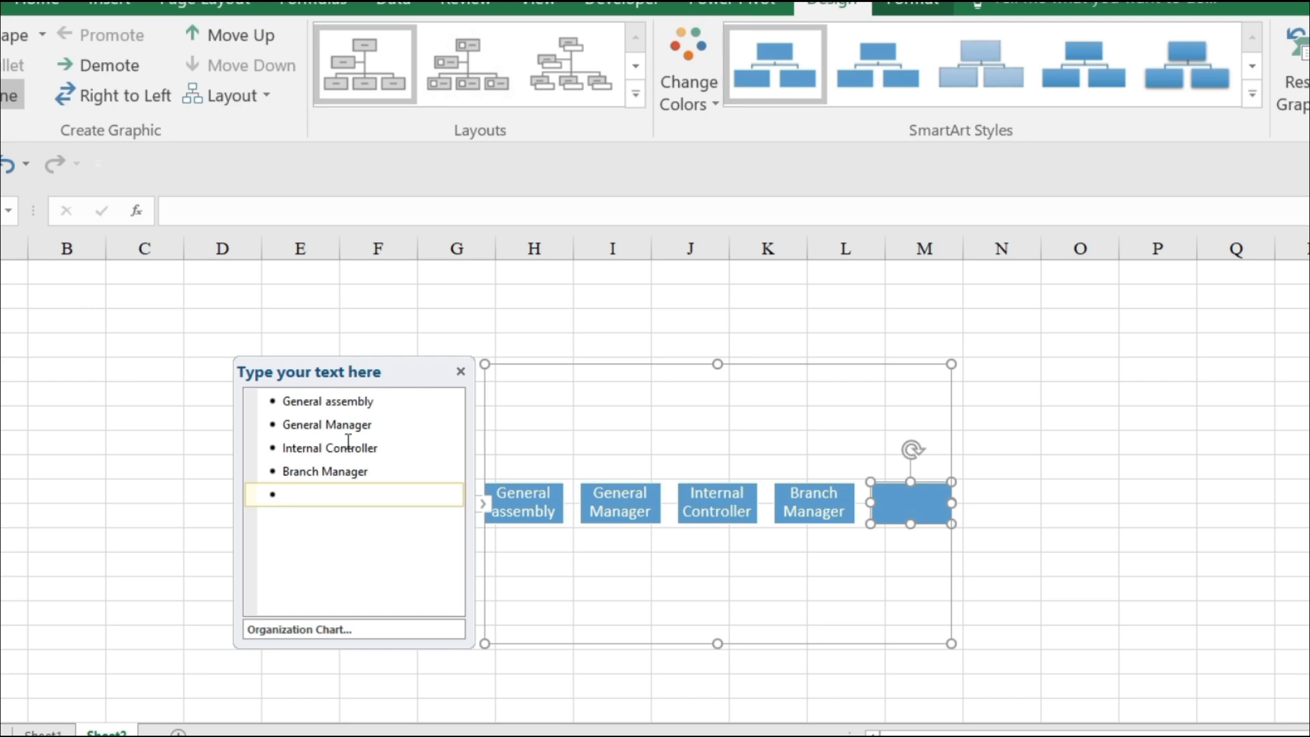
# Enter "Branch Accountant" as the fifth chart entry and add a blank entry after it.
pyautogui.write('Branch Accountan')
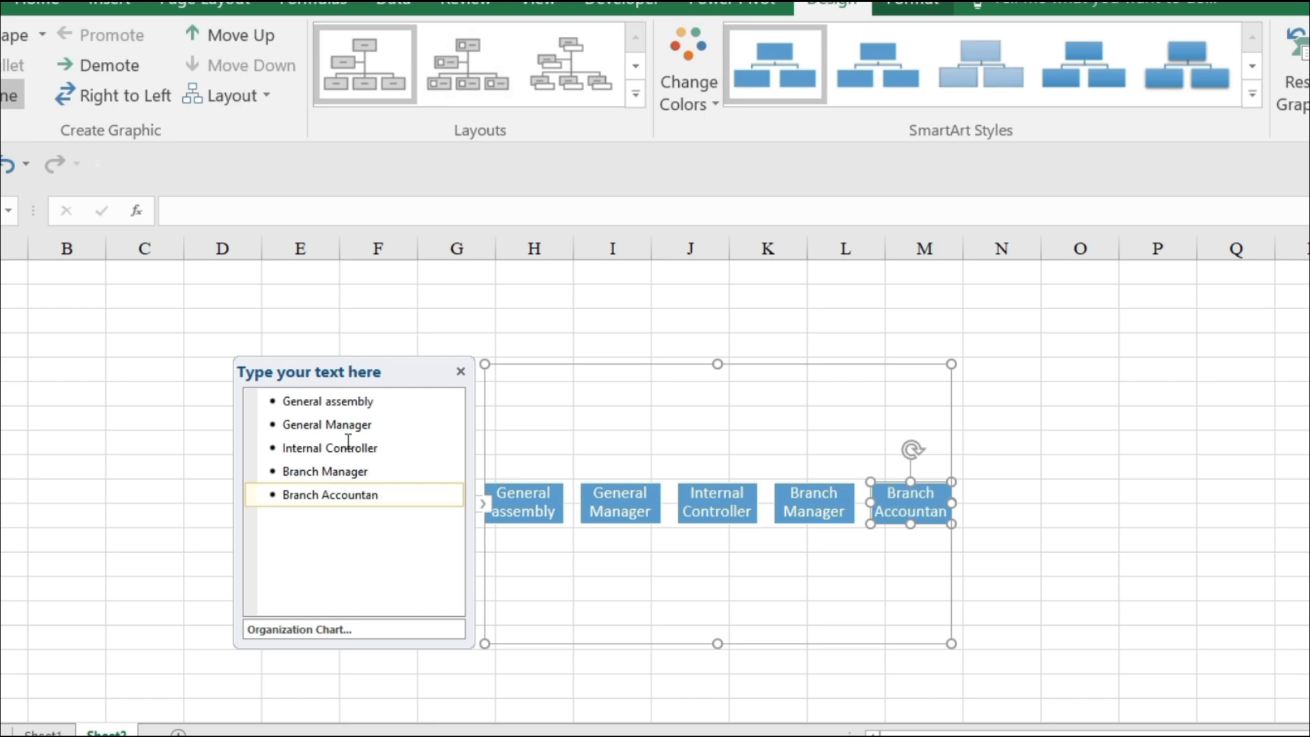
pyautogui.write('t')
pyautogui.press('Return')
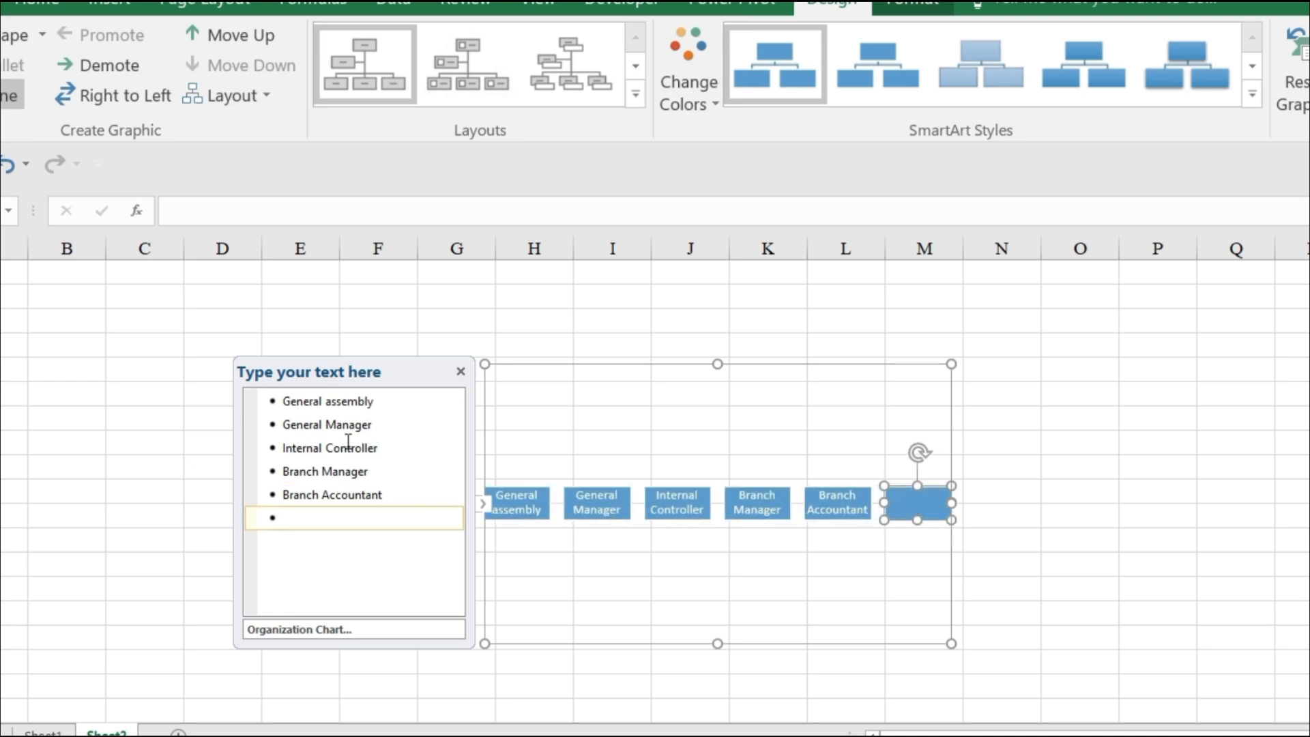
# Enter "Cashier" as the sixth chart entry and add a blank entry after it.
pyautogui.write('Cashier')
pyautogui.press('Return')
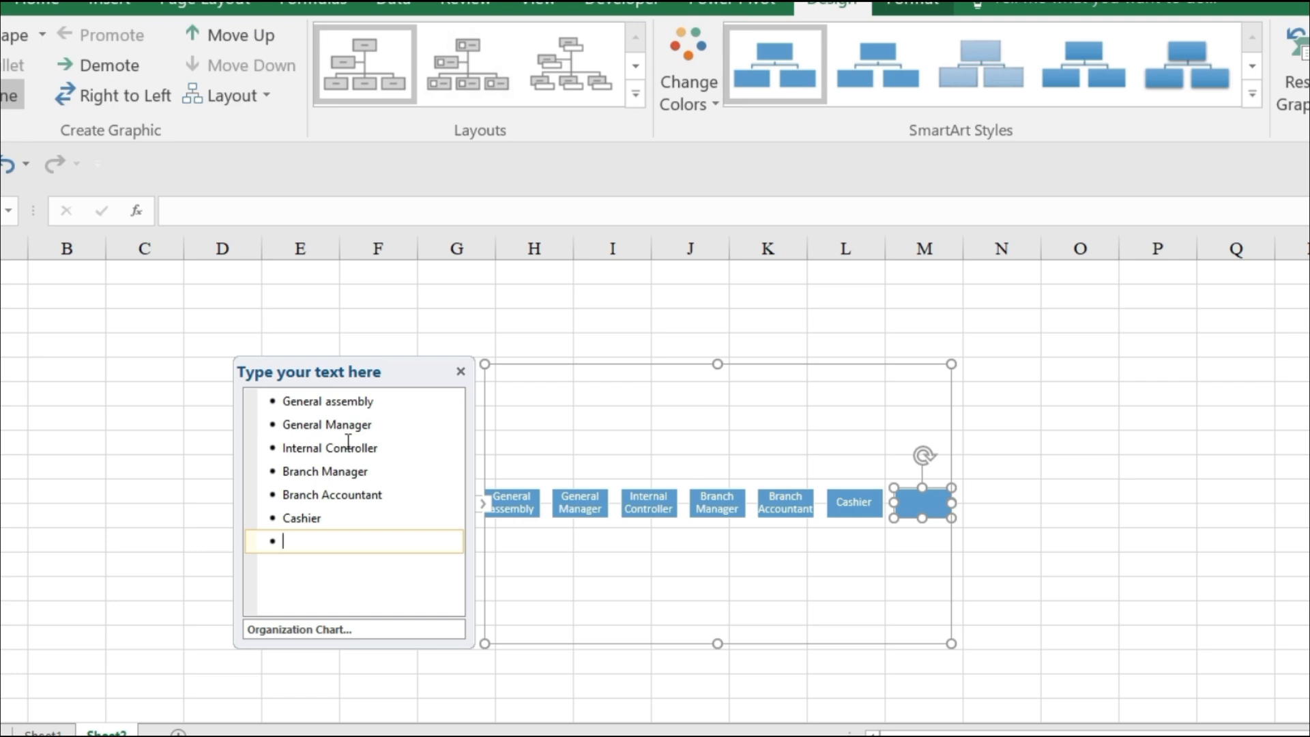
# Enter "supervisory Board" as the seventh chart entry and add a blank entry after it.
pyautogui.write('supervisory')
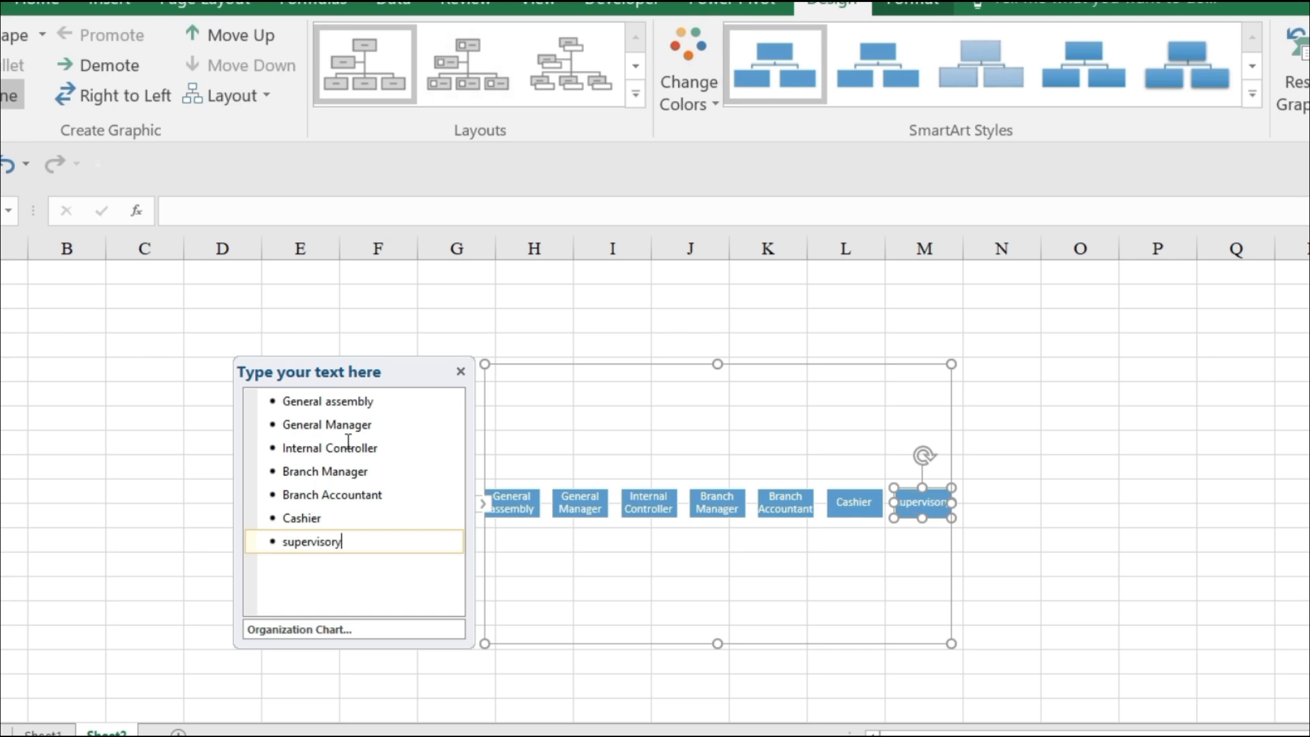
pyautogui.write(' Bo')
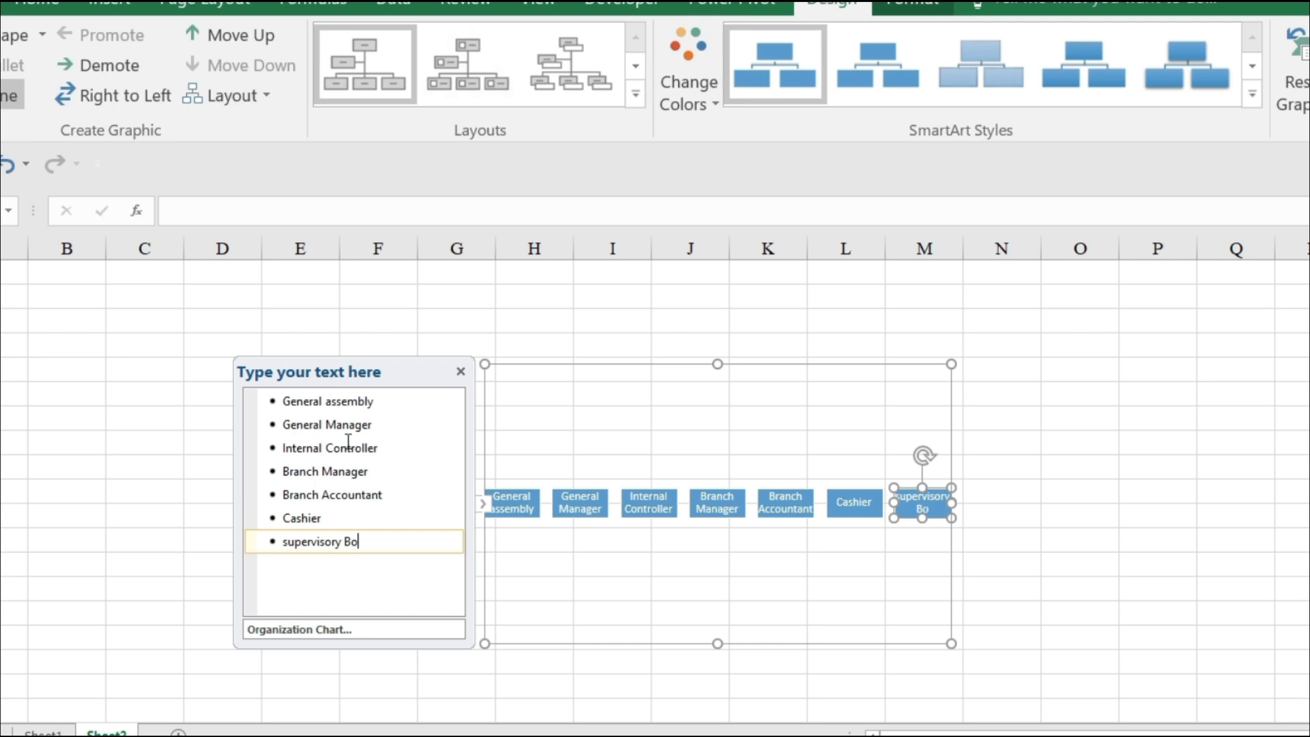
pyautogui.write('ard')
pyautogui.press('Return')
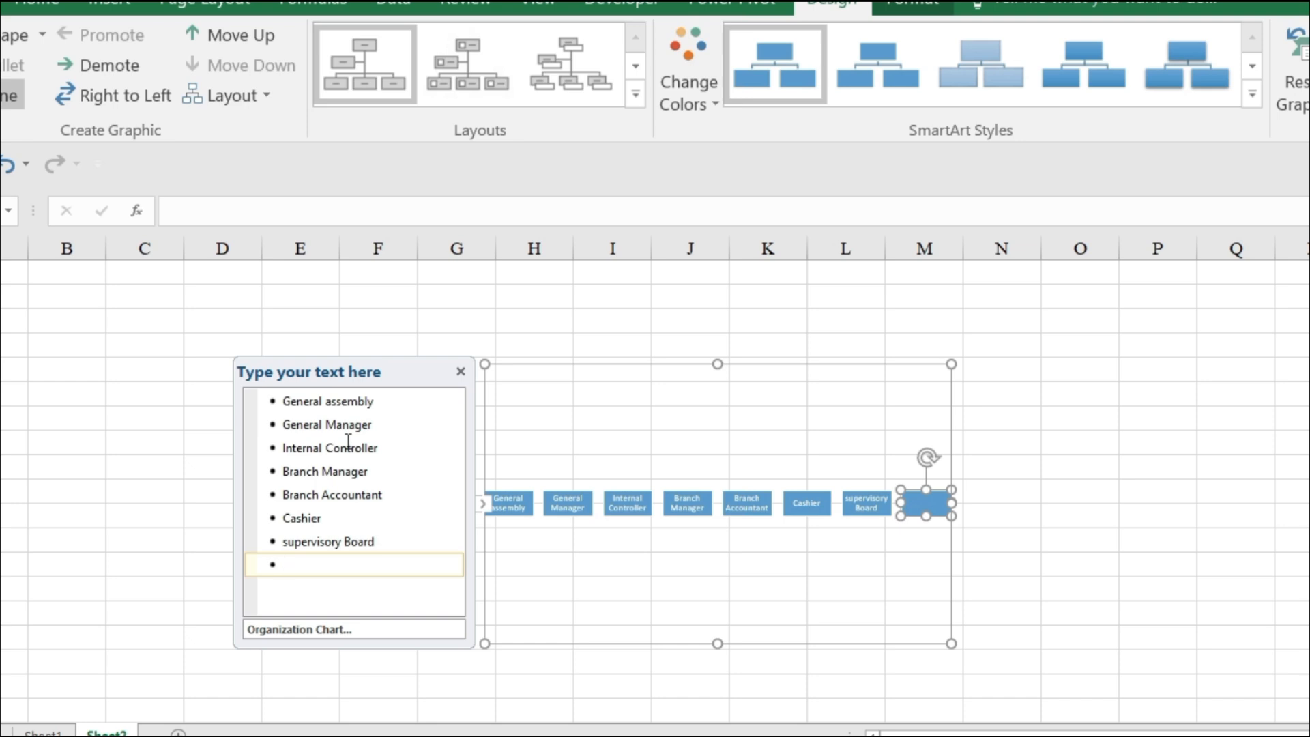
# Enter "Loan Officer" as the eighth chart entry and add a blank entry after it.
pyautogui.write('Loan Officer')
pyautogui.press('Return')
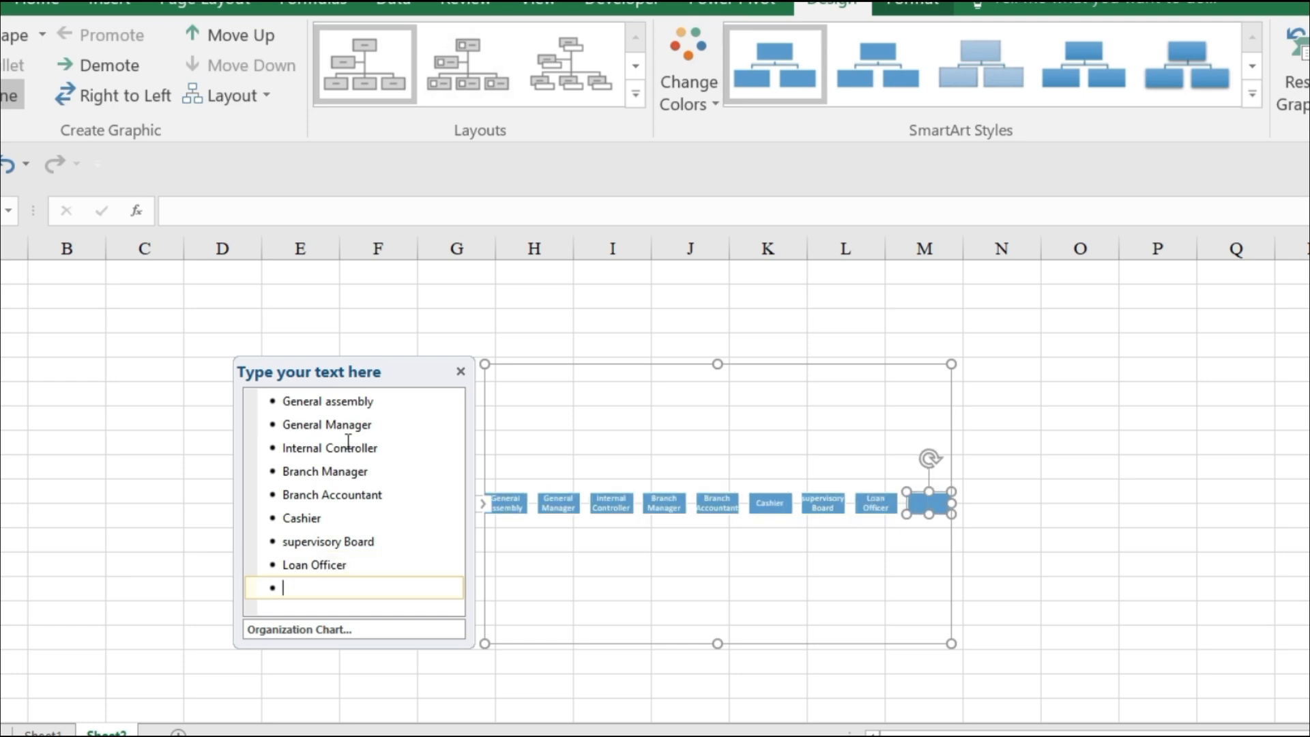
# Enter "Education" as the ninth chart entry and add a blank entry after it.
pyautogui.write('Education')
pyautogui.press('Return')
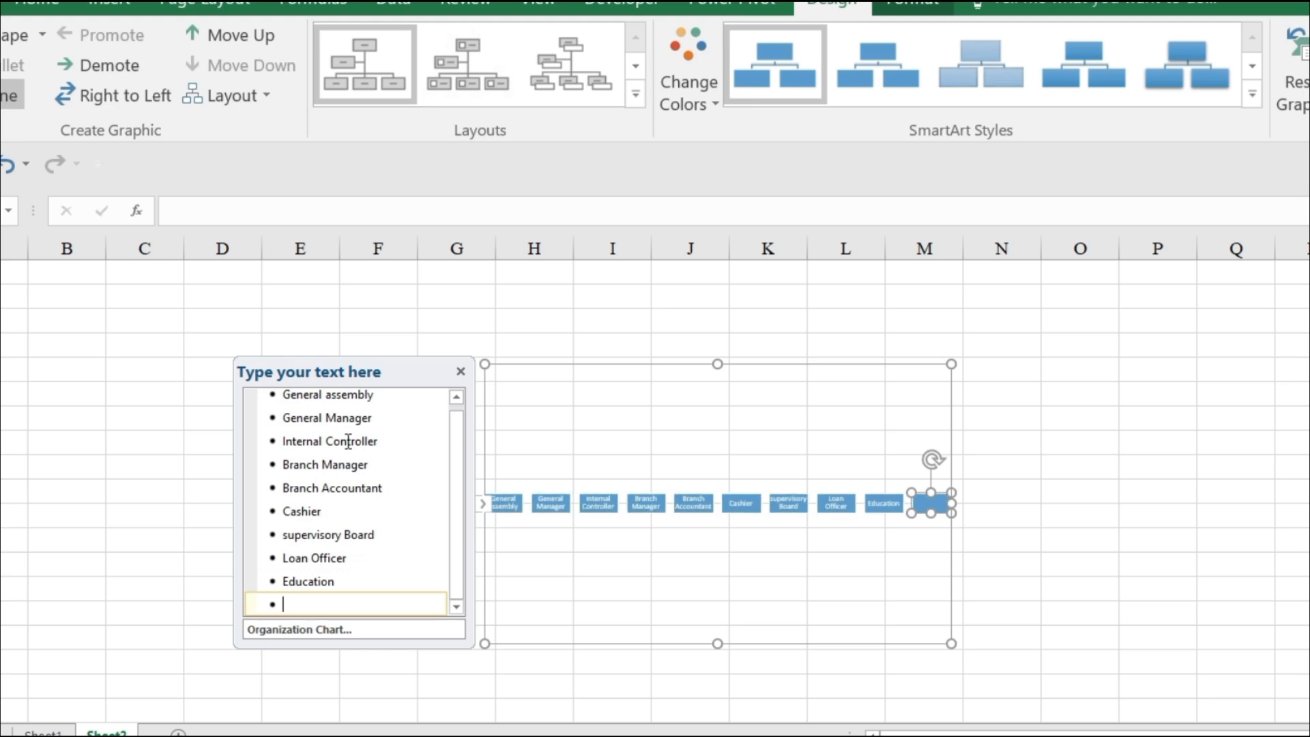
# Enter "Board Of Directors" as the tenth chart entry and add a blank entry after it.
pyautogui.write('Board Of Direct')
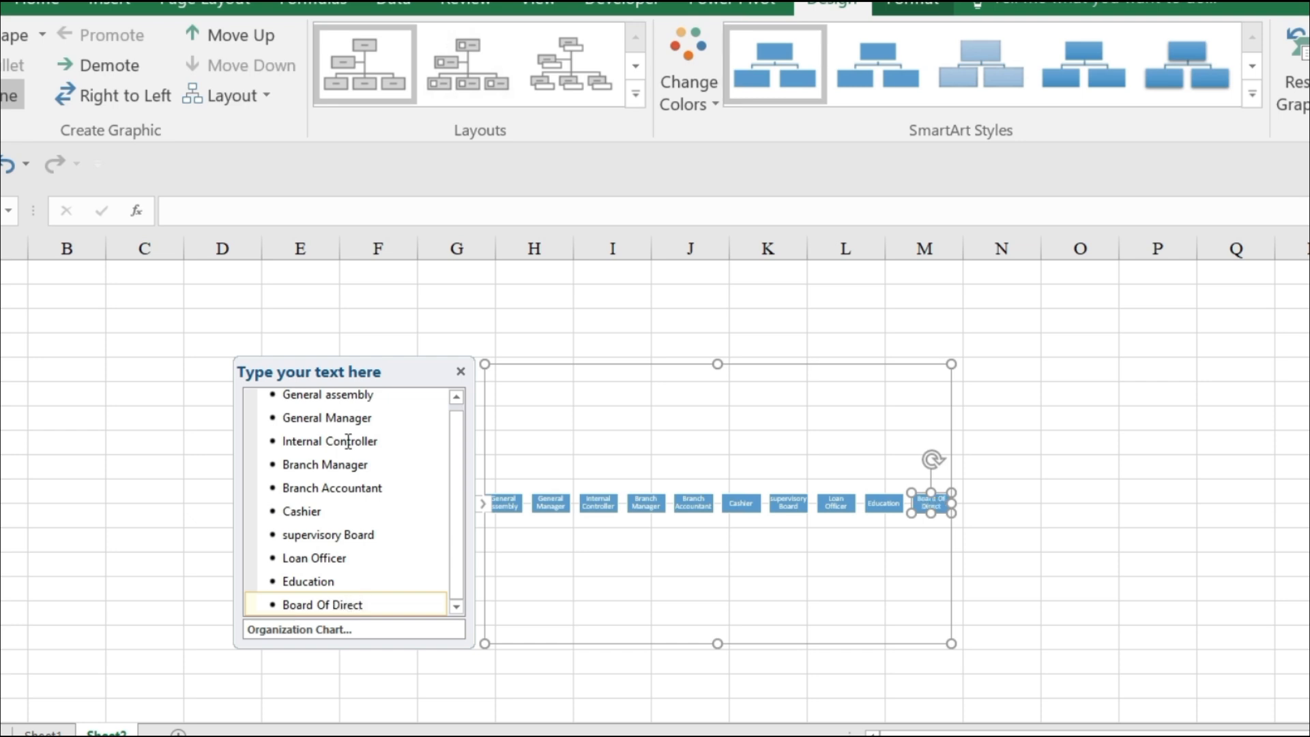
pyautogui.write('ors')
pyautogui.press('Return')
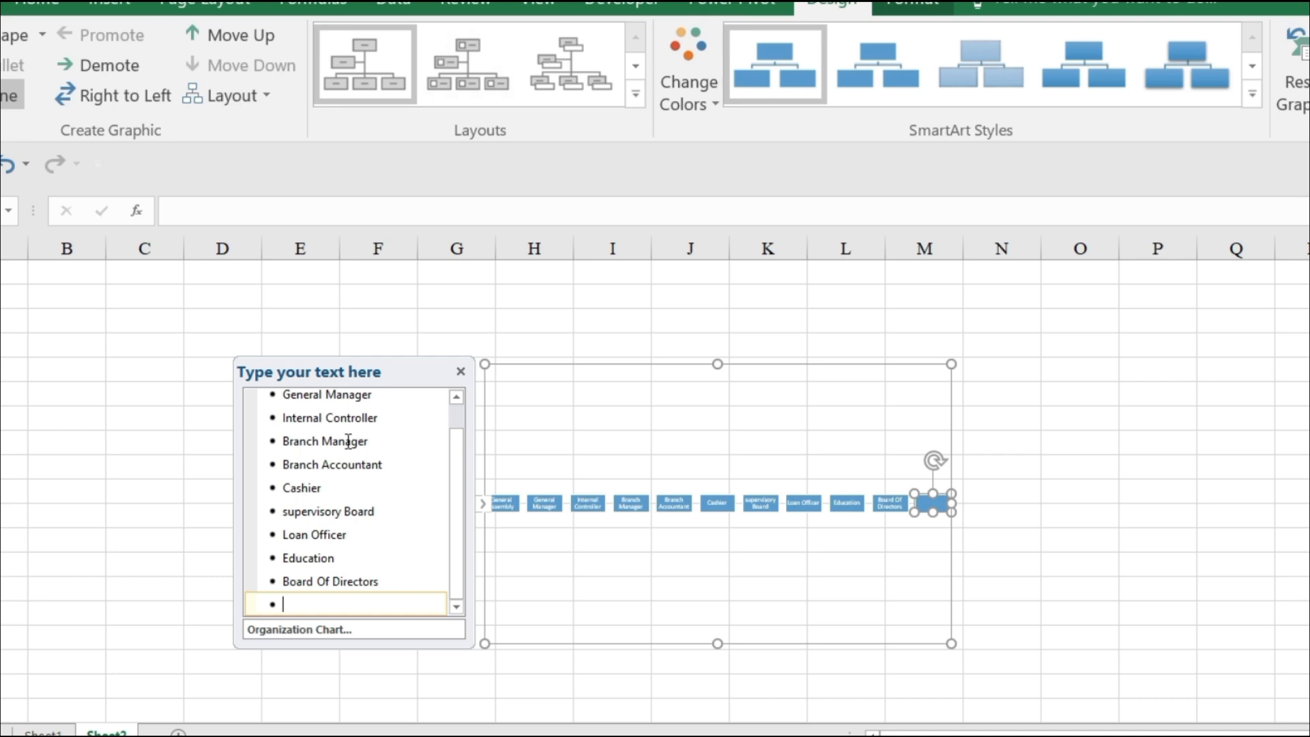
# Enter "Adit Committee" as the eleventh chart entry and add a blank entry after it.
pyautogui.write('Adit Committee')
pyautogui.press('Return')
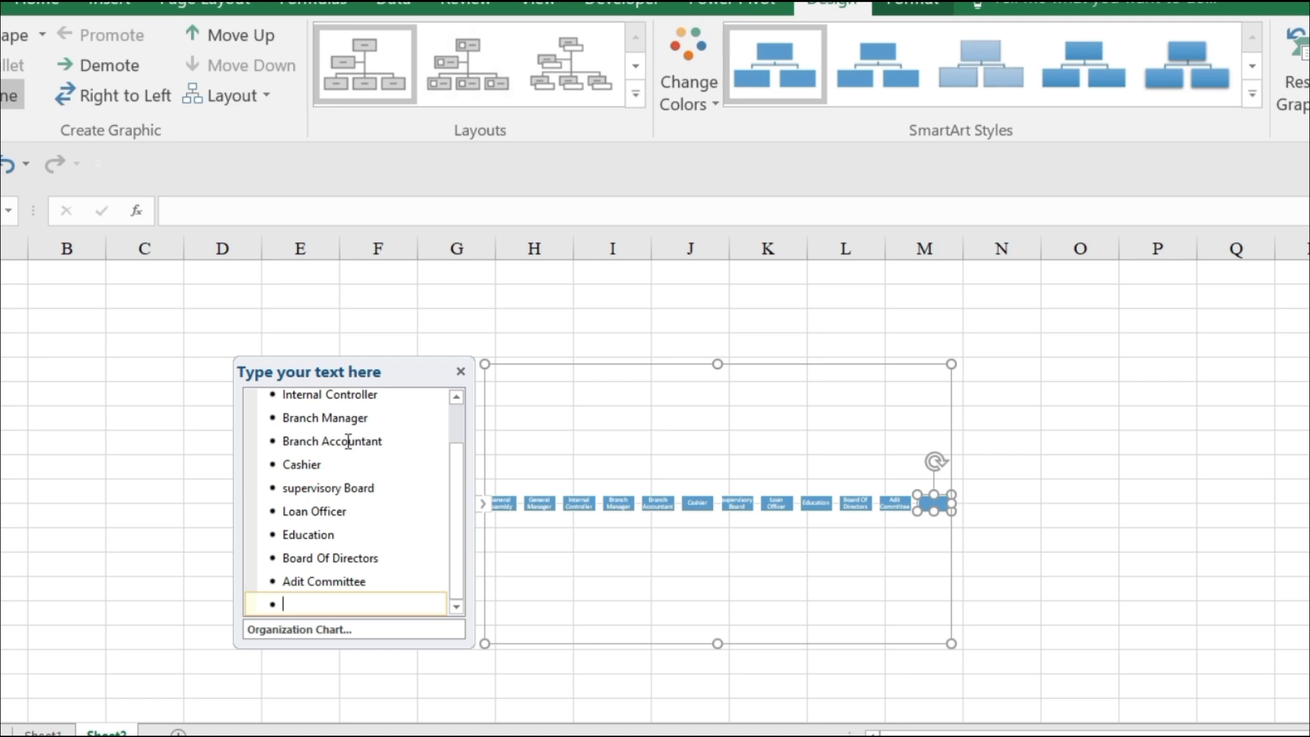
# Enter "Credit Committee" as the twelfth and last chart entry.
pyautogui.write('Credit Committee')
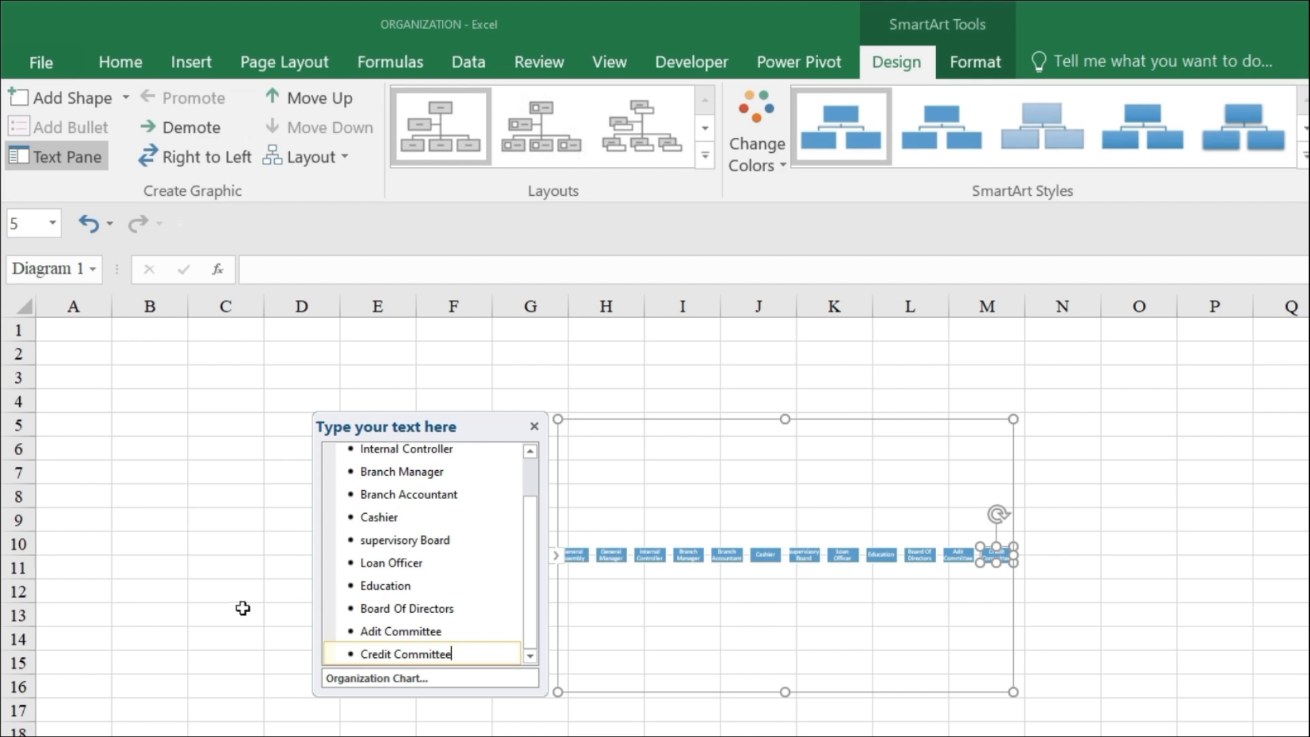
# Demote all entries below General assembly one level, and Internal Controller through Cashier one further level under General Manager.
pyautogui.scroll(2, 287, 493)
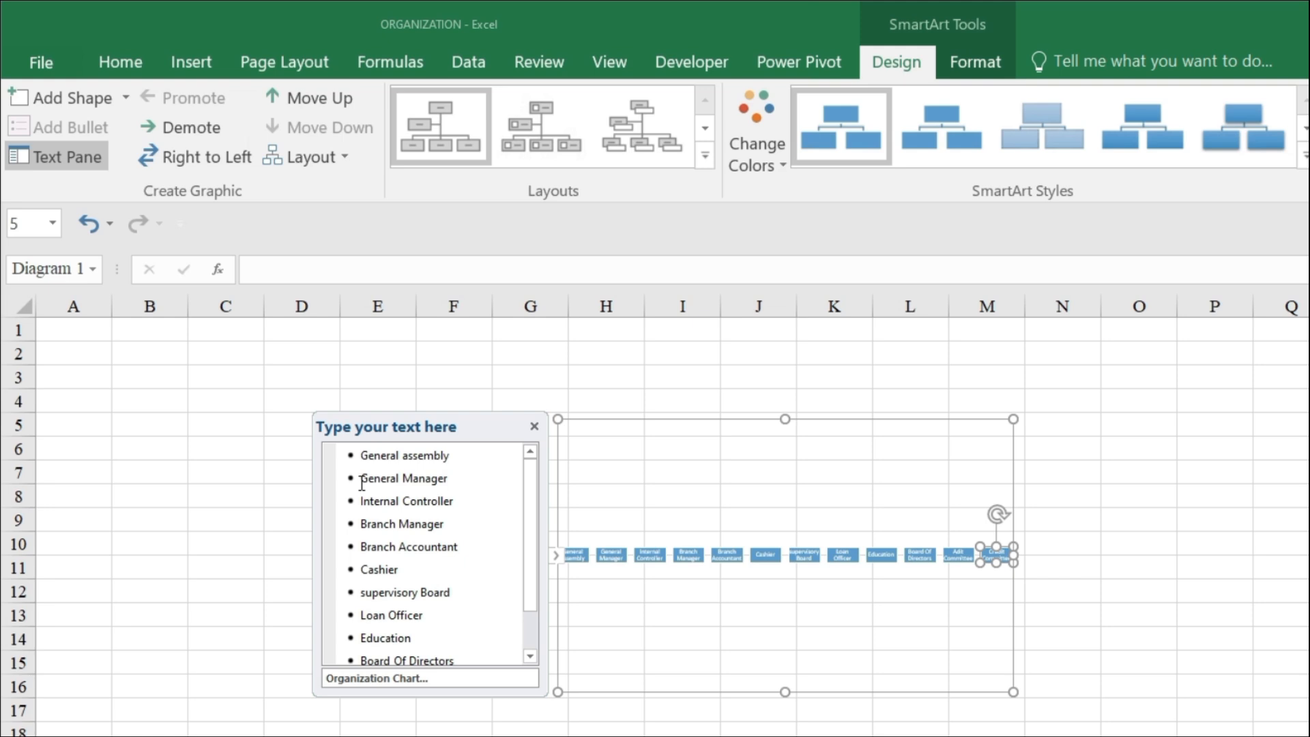
pyautogui.moveTo(360, 479); pyautogui.dragTo(445, 697)
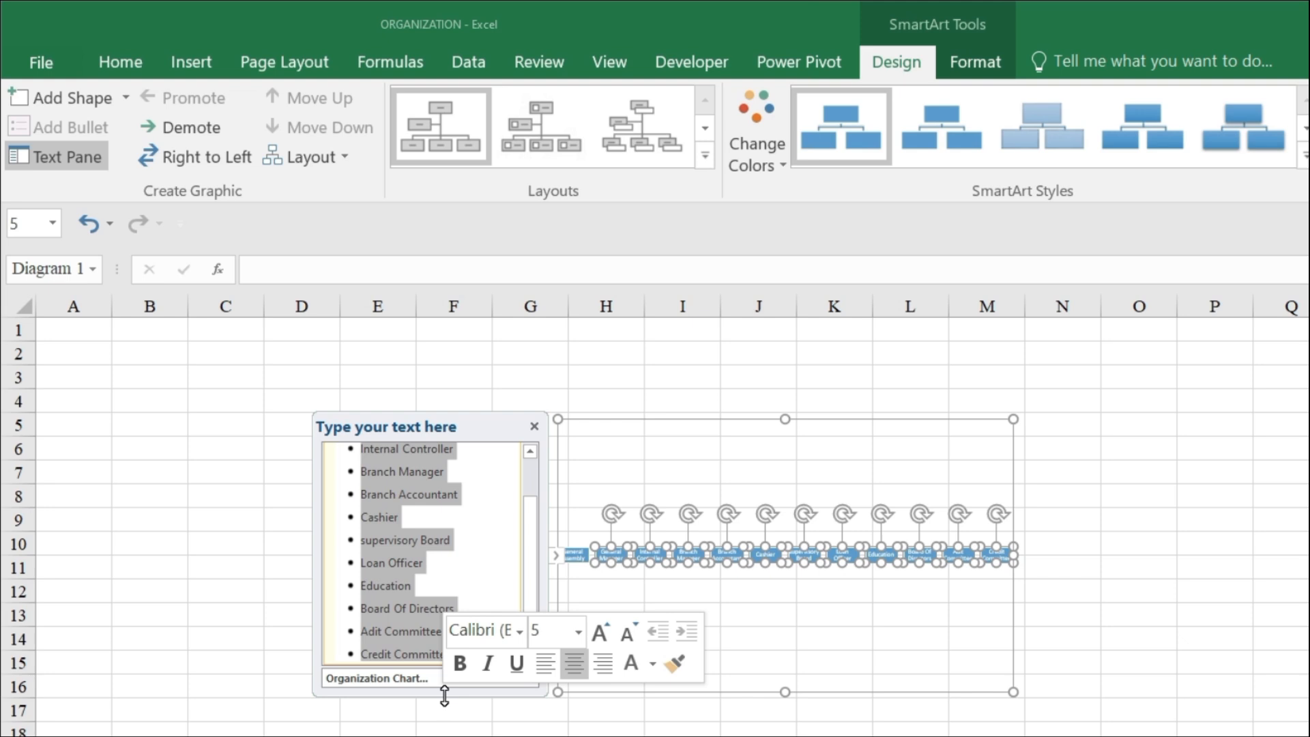
pyautogui.press('Tab')
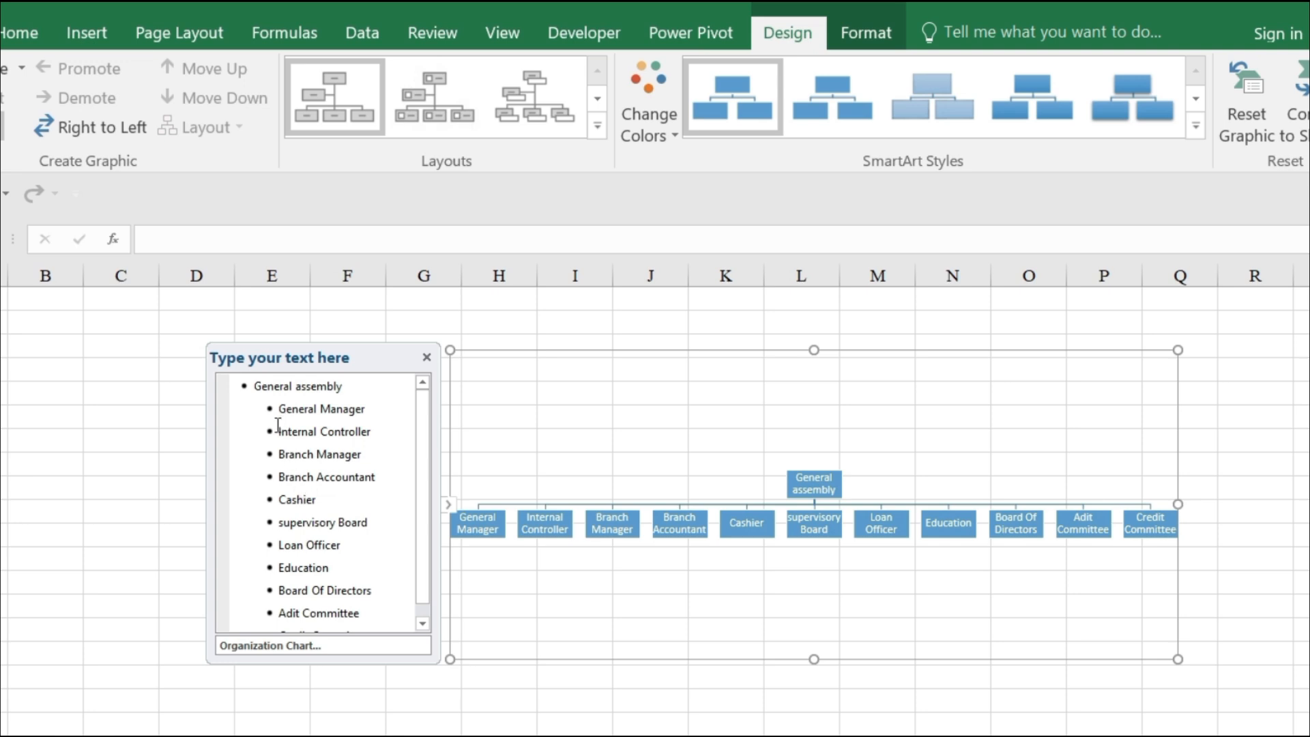
pyautogui.moveTo(277, 425); pyautogui.dragTo(339, 506)
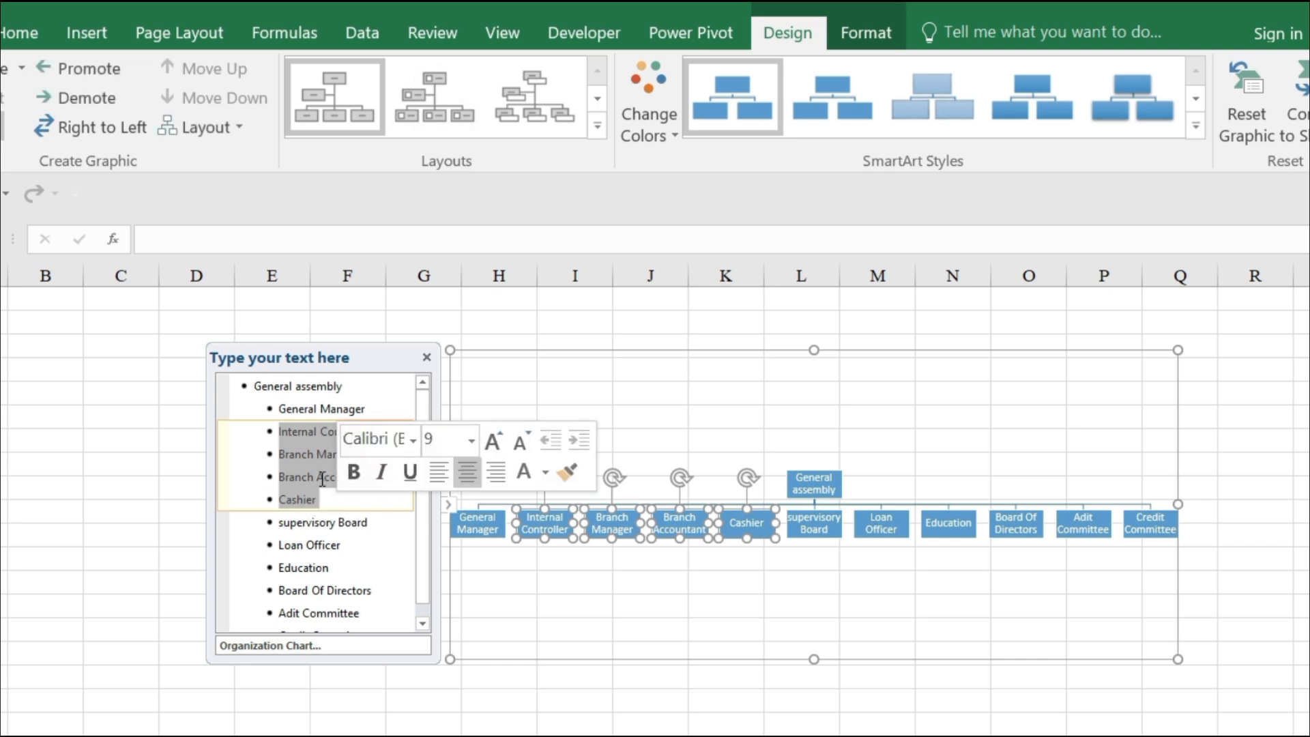
pyautogui.press('Tab')
# Rename the Education entry "Education Board" and demote it together with Loan Officer under supervisory Board.
pyautogui.click(323, 546)
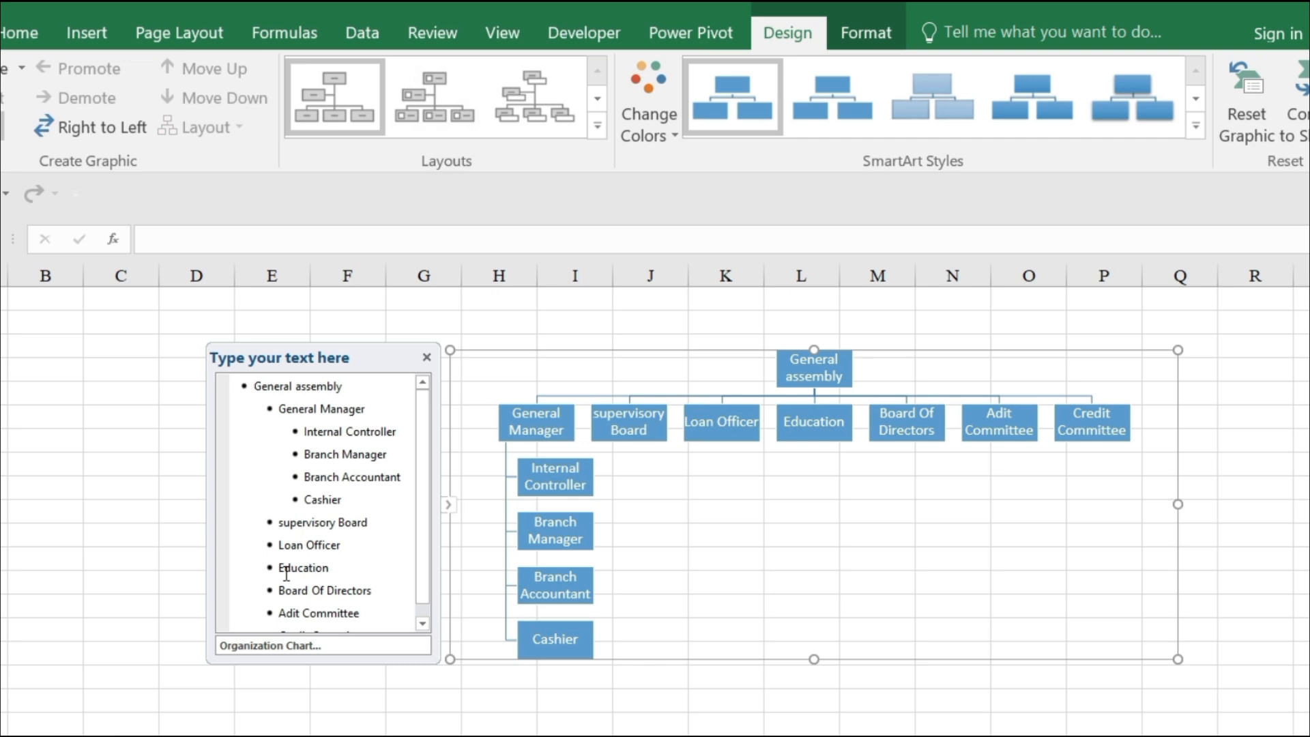
pyautogui.write('Bord')
pyautogui.click(273, 544)
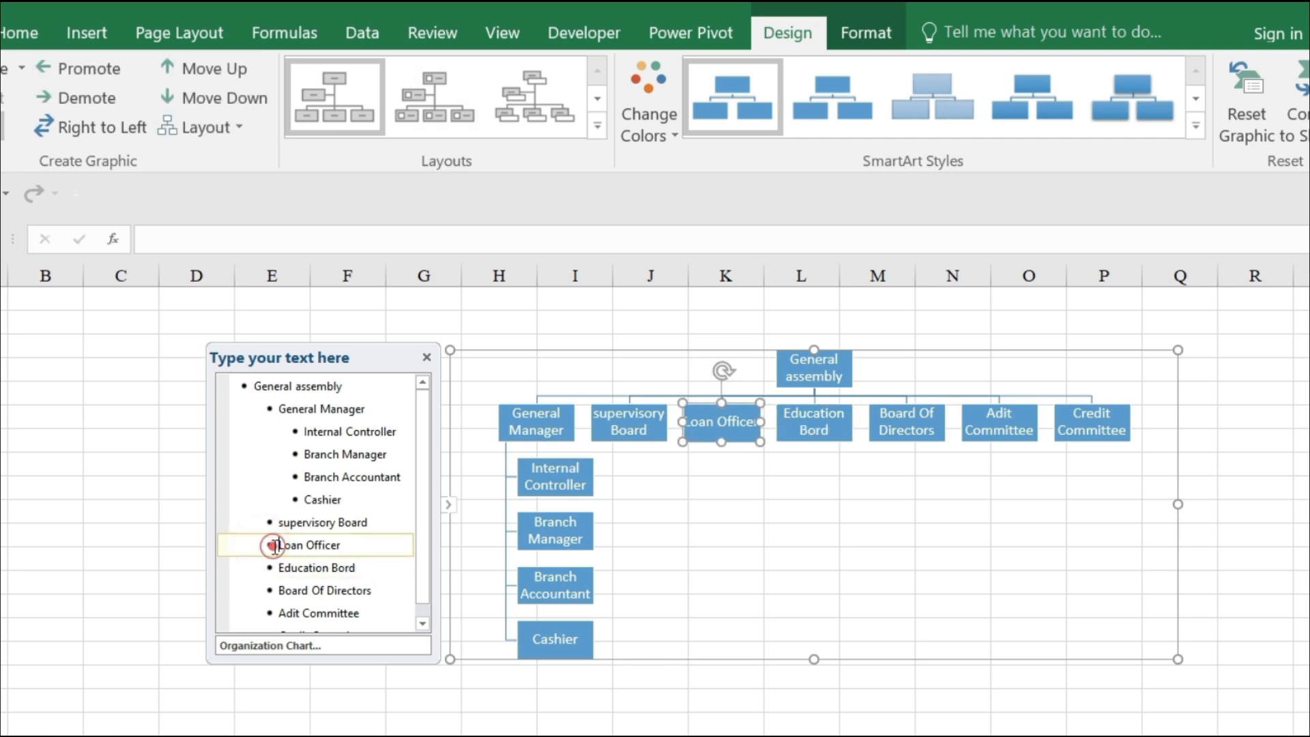
pyautogui.moveTo(273, 545); pyautogui.dragTo(366, 578)
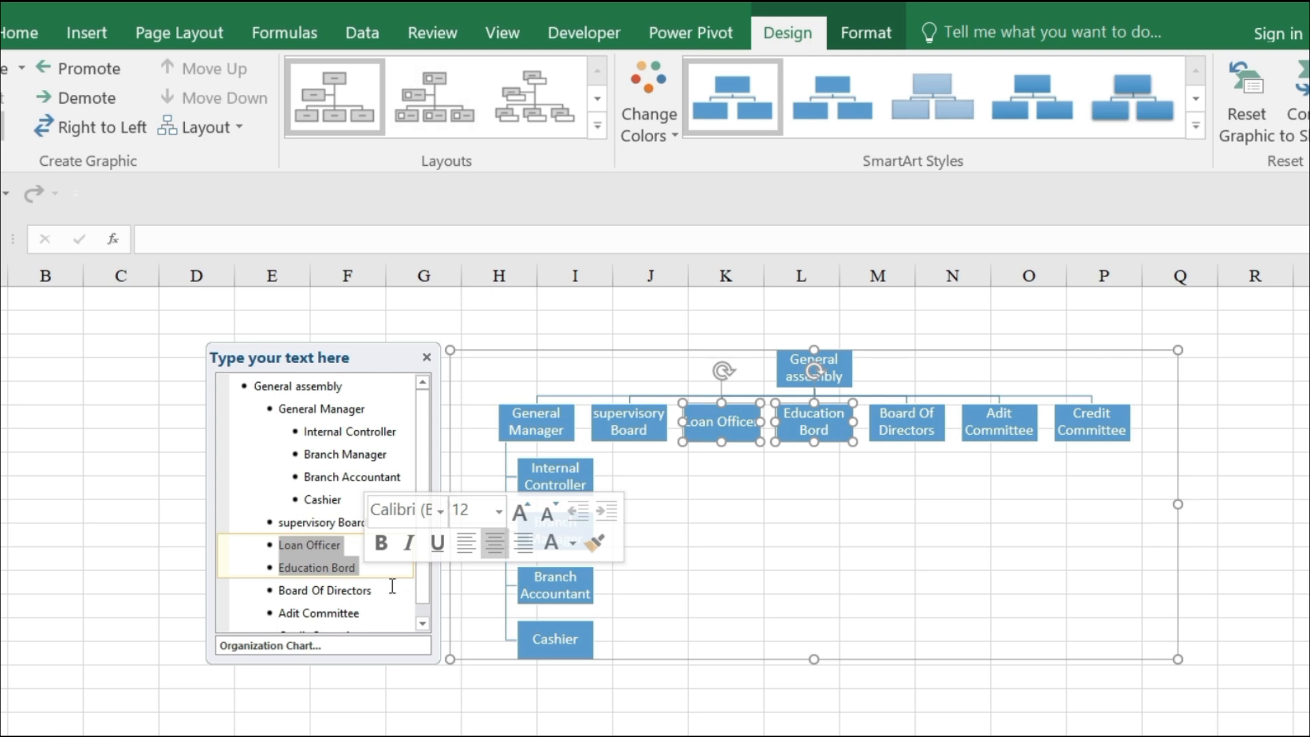
pyautogui.press('Tab')
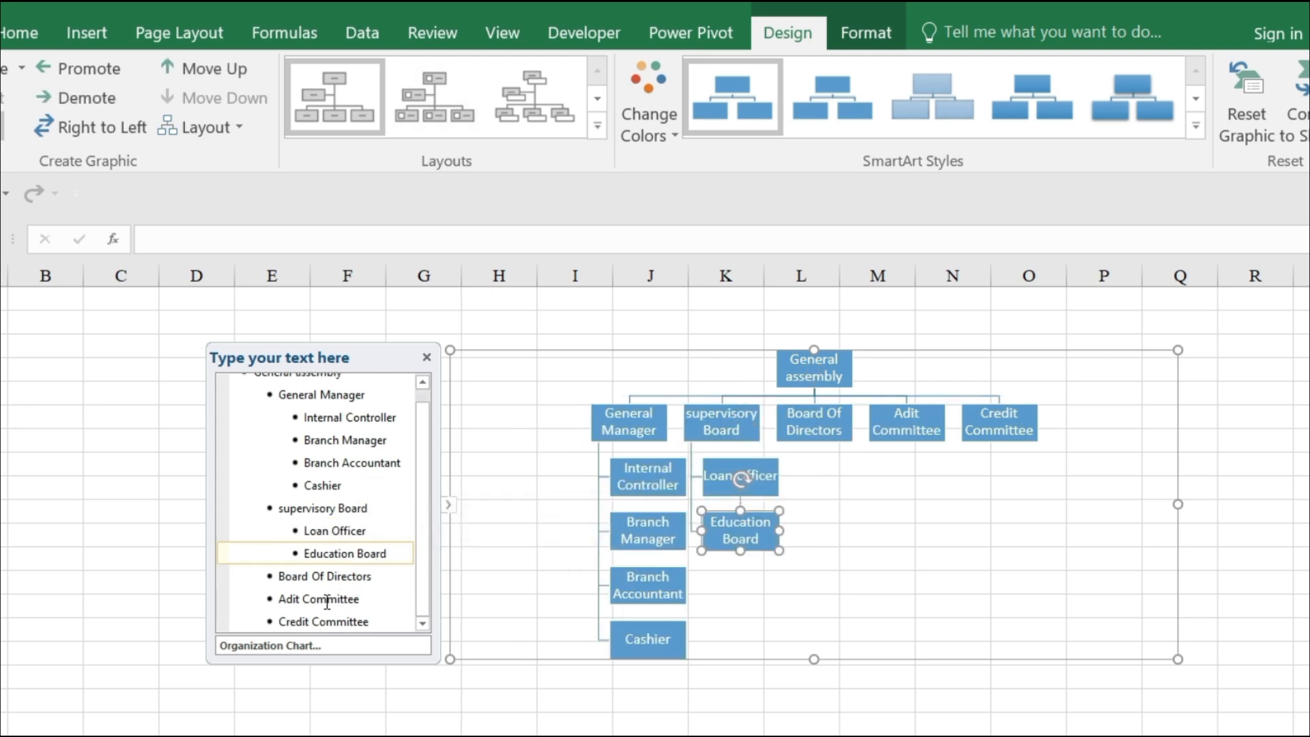
# Correct "Adit Committee" to "Audit Committee" and demote it together with Credit Committee under Board Of Directors.
pyautogui.click(285, 603)
pyautogui.write('u')
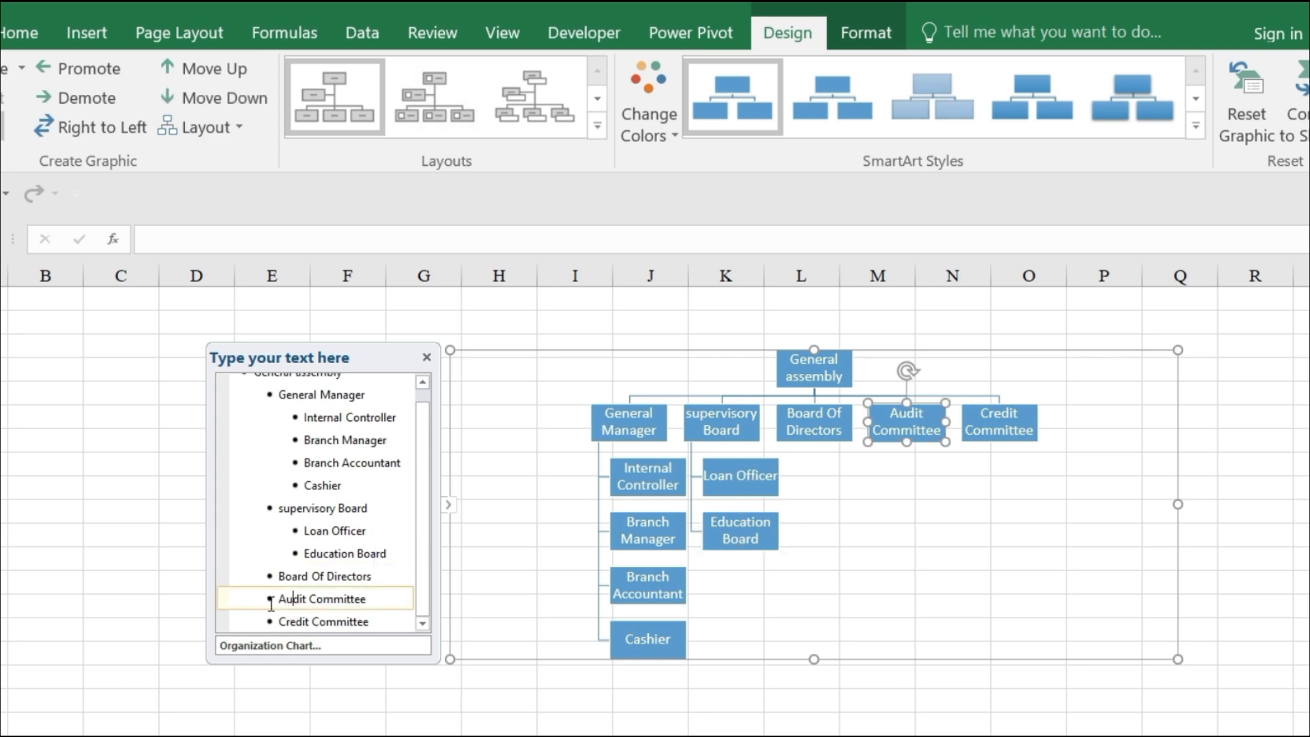
pyautogui.moveTo(275, 599); pyautogui.dragTo(375, 648)
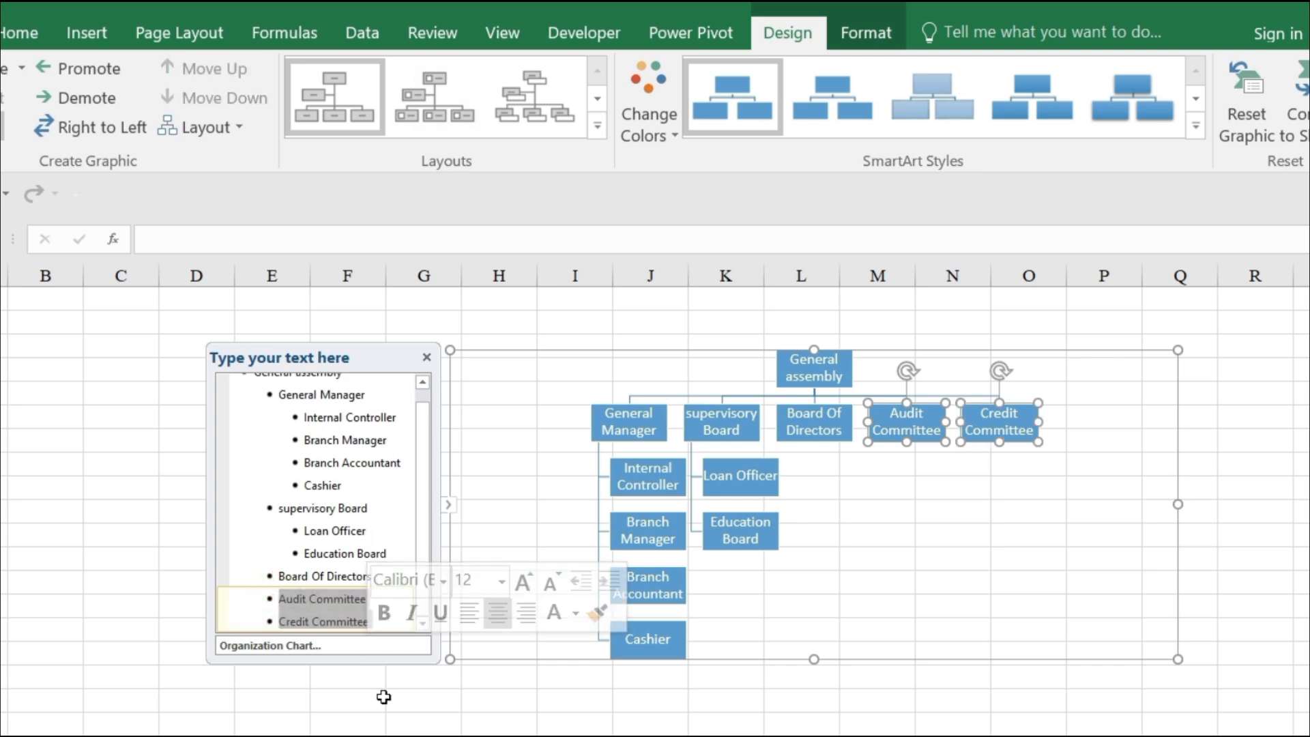
pyautogui.press('Tab')
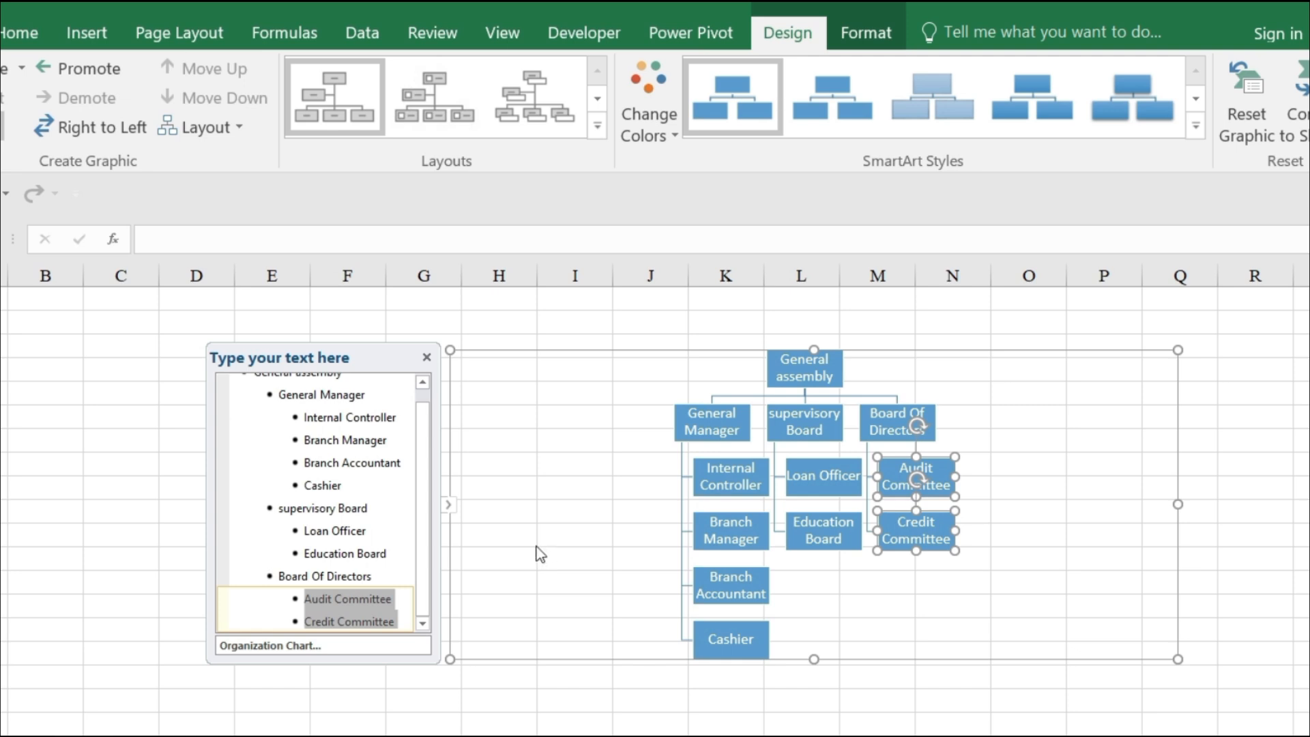
# Demote Branch Accountant and Cashier one level so they report to Branch Manager.
pyautogui.click(312, 434)
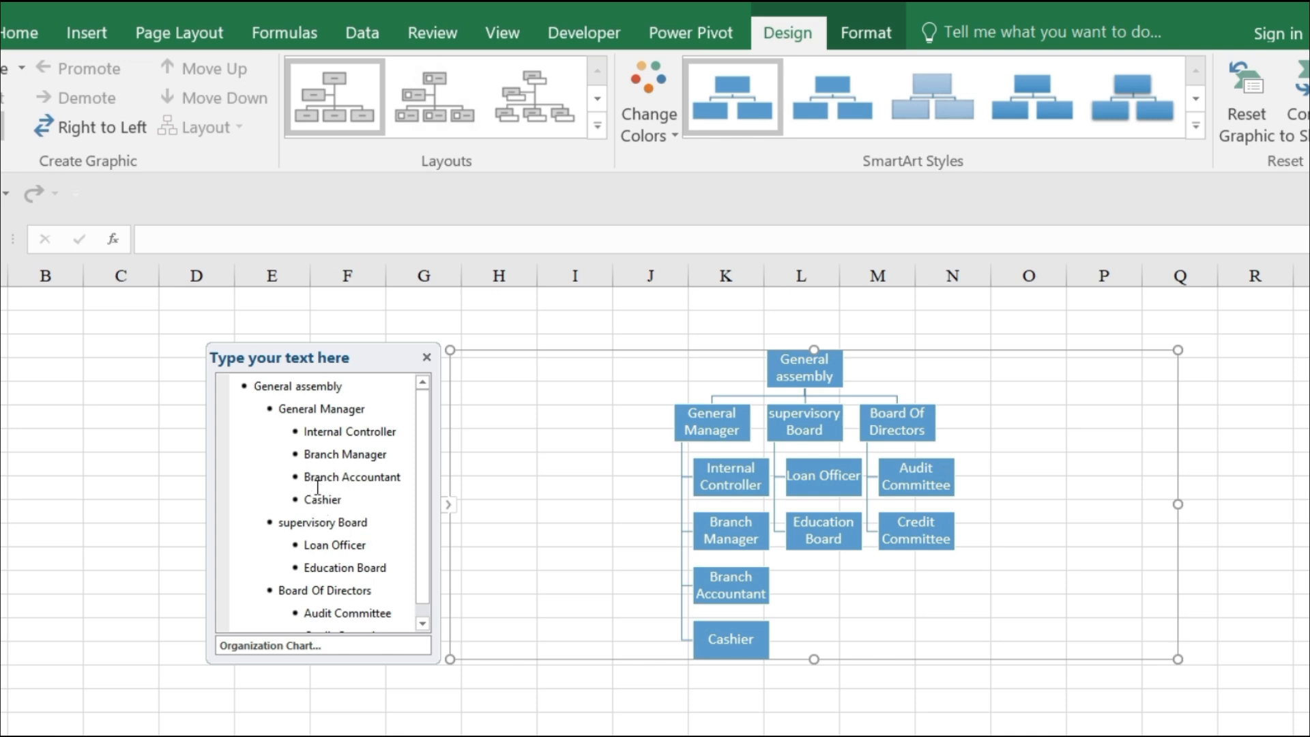
pyautogui.moveTo(296, 477); pyautogui.dragTo(406, 498)
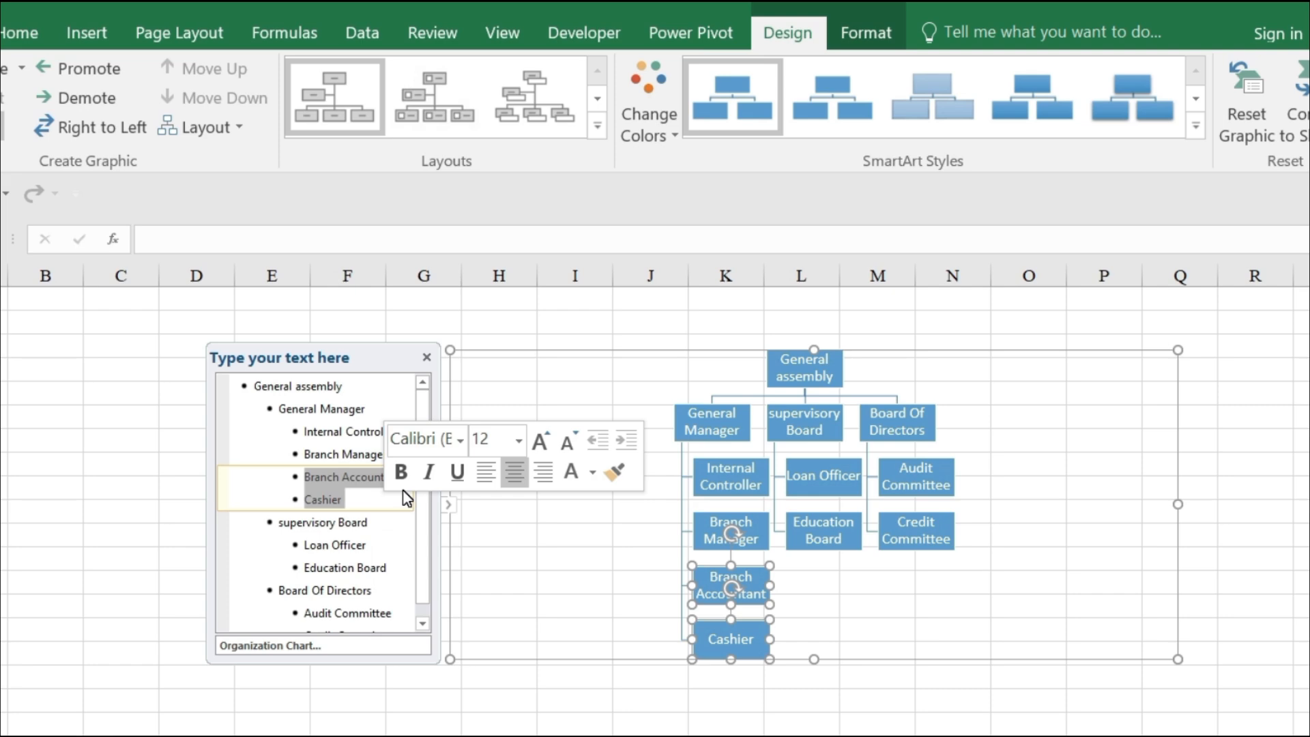
pyautogui.press('Tab')
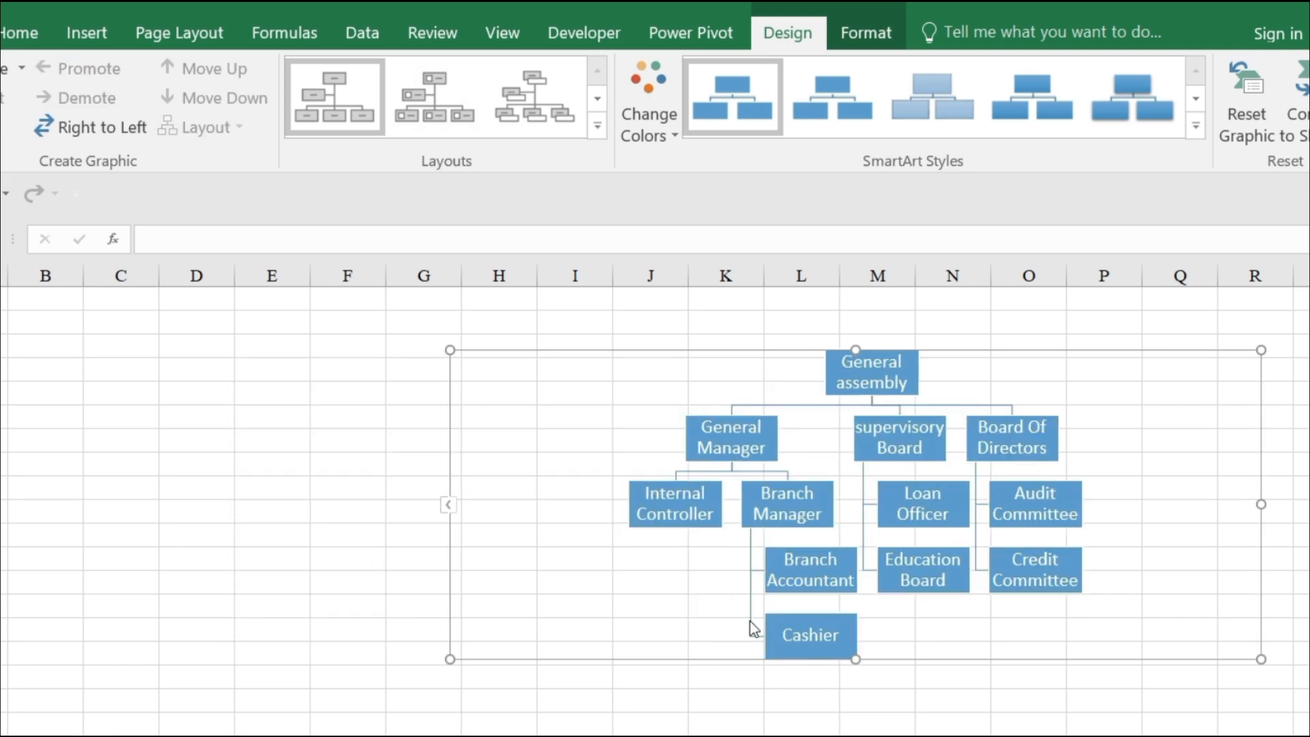
pyautogui.click(748, 620)
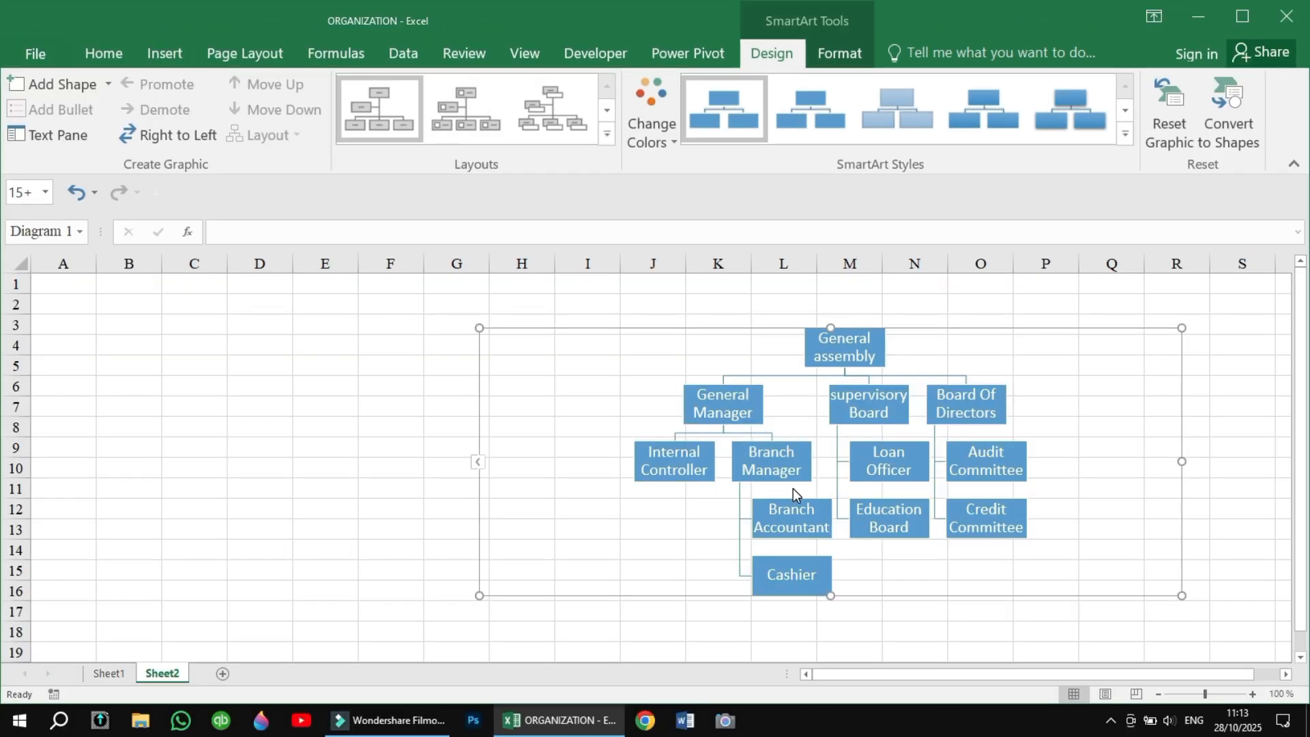
# Apply the orange-and-yellow Colorful color scheme to the chart and enlarge its frame to span columns B to S from row 3.
pyautogui.click(653, 130)
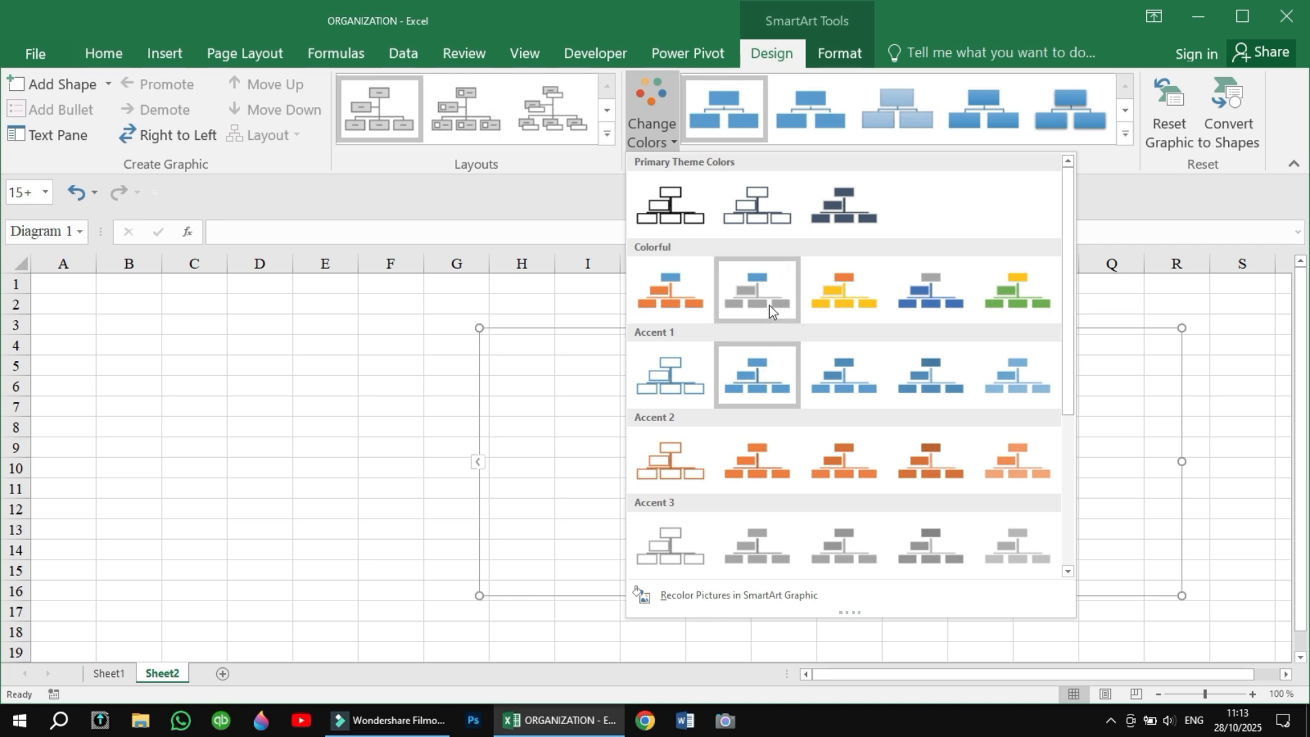
pyautogui.click(826, 302)
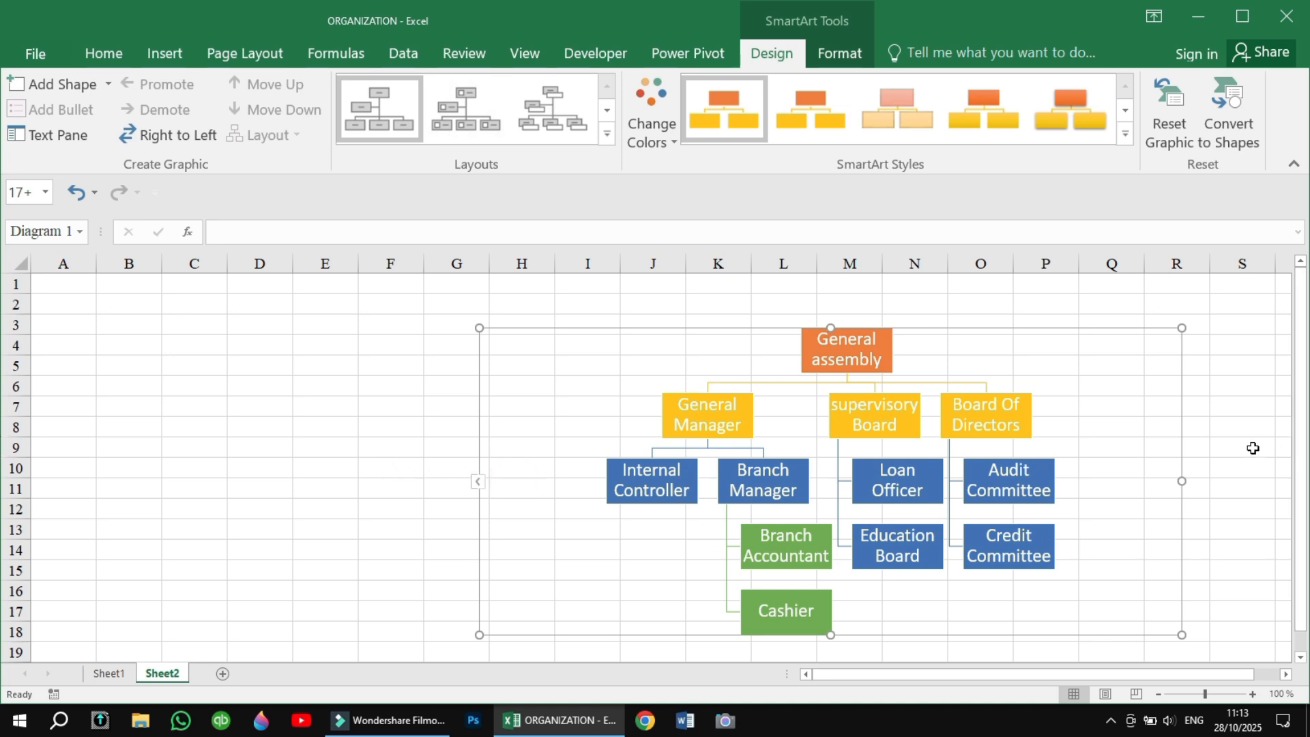
pyautogui.moveTo(1182, 478); pyautogui.dragTo(1241, 477)
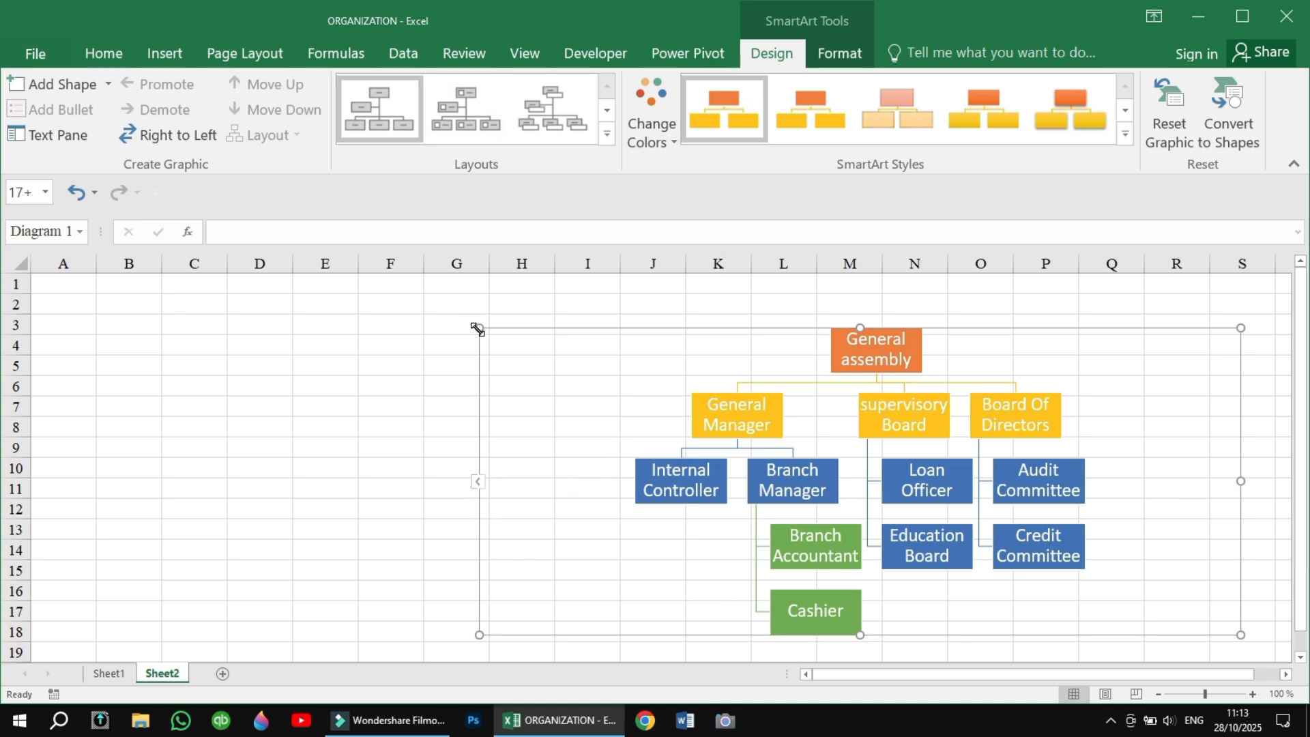
pyautogui.moveTo(478, 328); pyautogui.dragTo(267, 342)
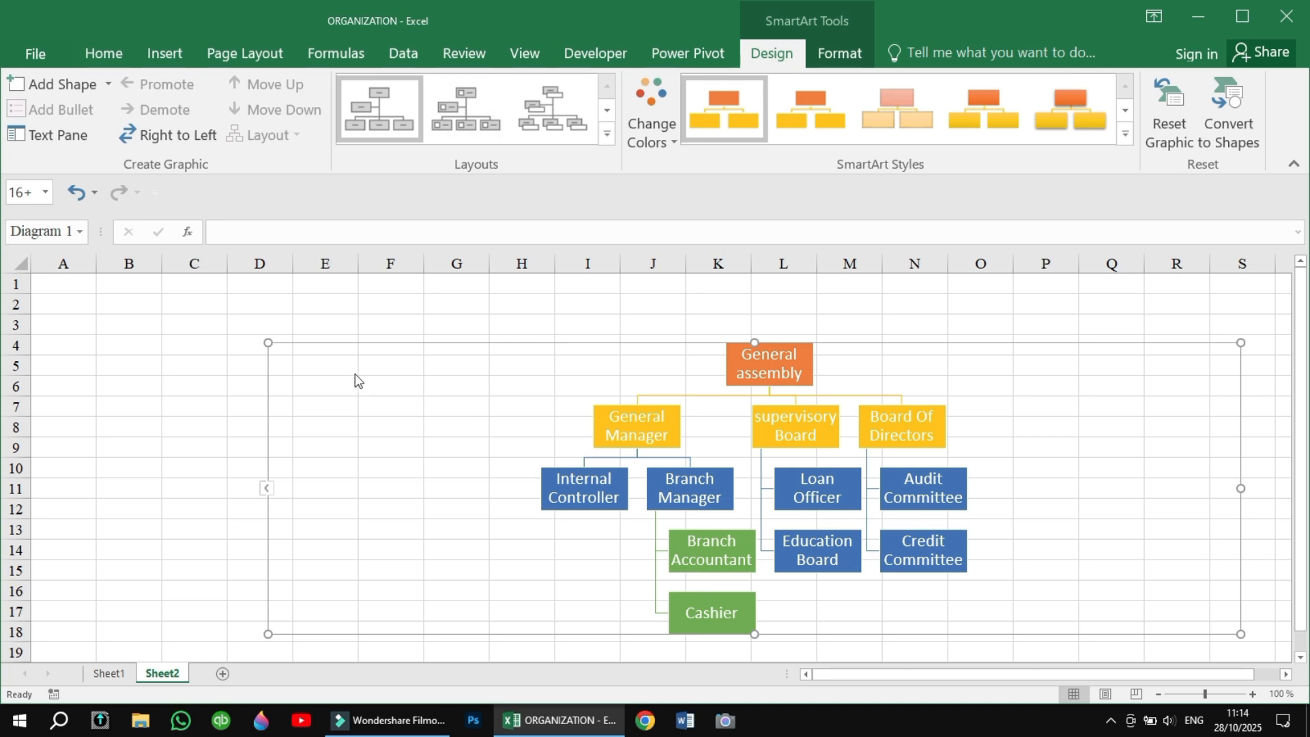
pyautogui.moveTo(267, 343); pyautogui.dragTo(142, 325)
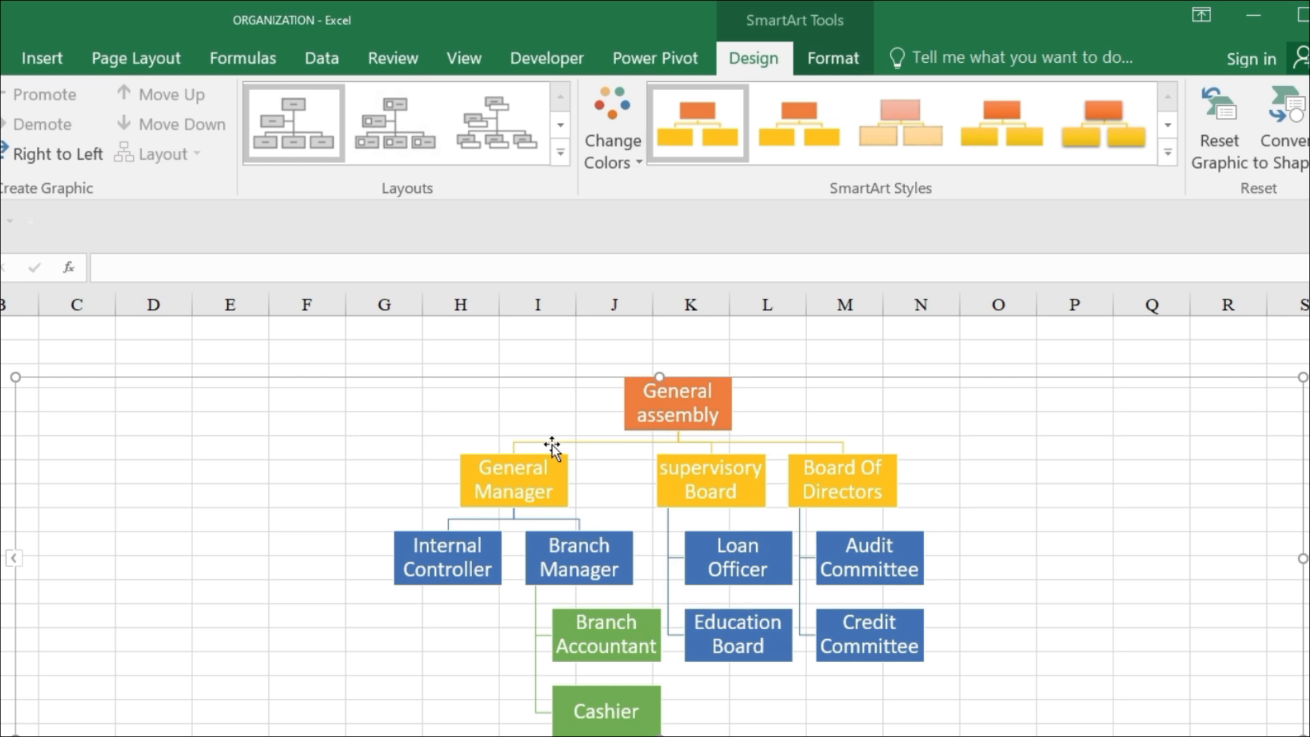
# Apply the thickest black theme line style to all the chart's connector lines, including the one leading to Audit Committee.
pyautogui.click(551, 446)
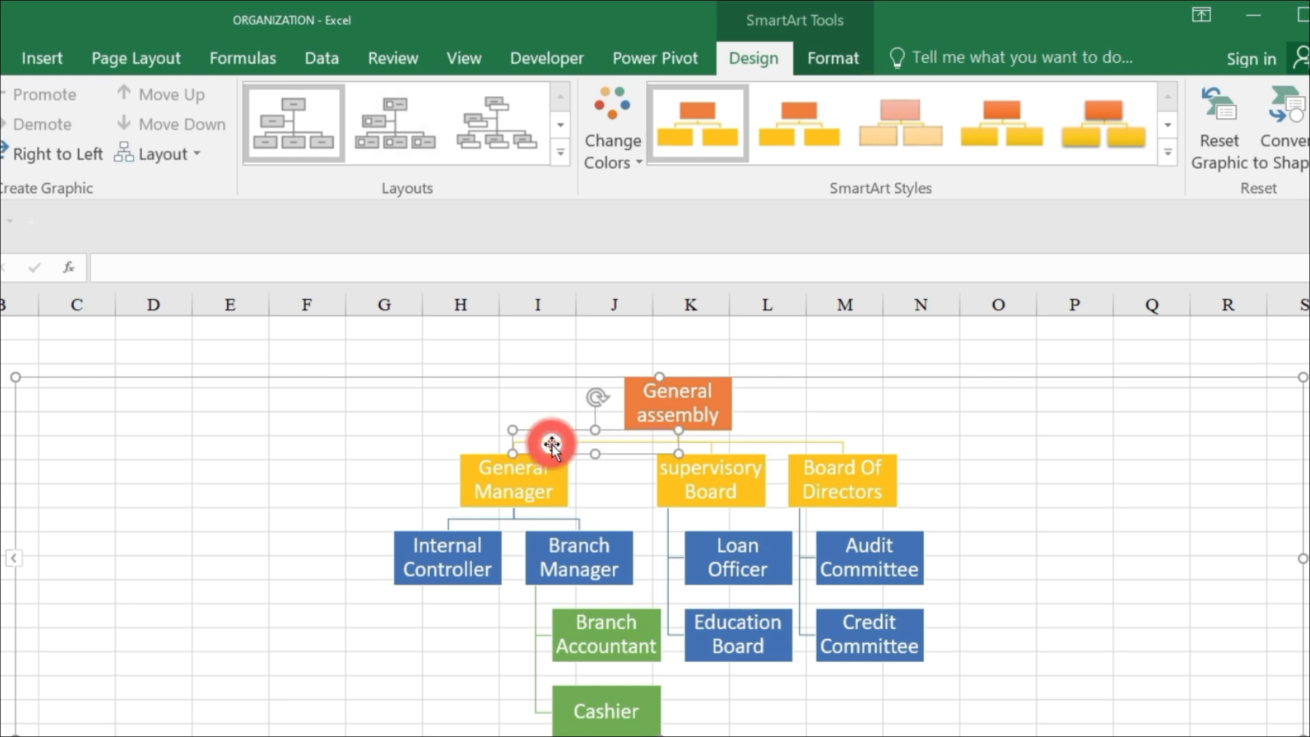
pyautogui.keyDown('shift'); pyautogui.click(723, 441); pyautogui.keyUp('shift')
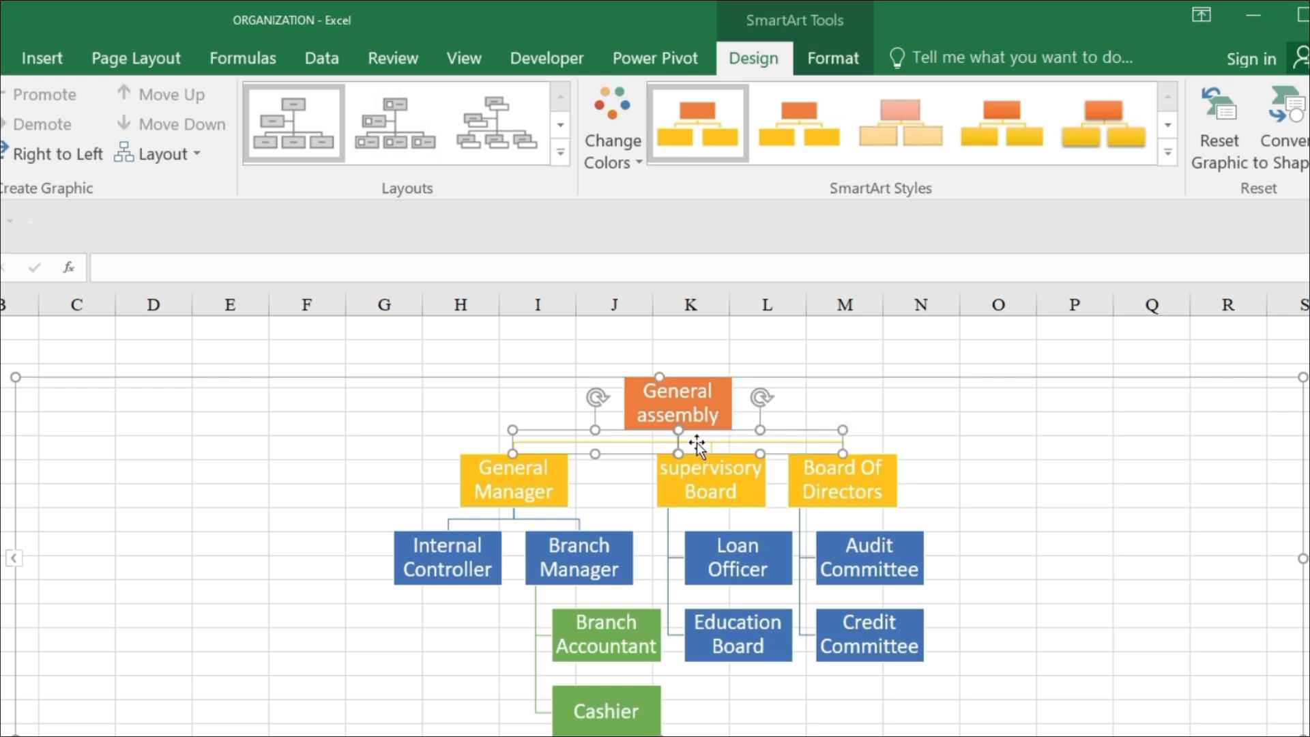
pyautogui.keyDown('shift'); pyautogui.click(697, 442); pyautogui.keyUp('shift')
pyautogui.keyDown('shift'); pyautogui.click(800, 580); pyautogui.keyUp('shift')
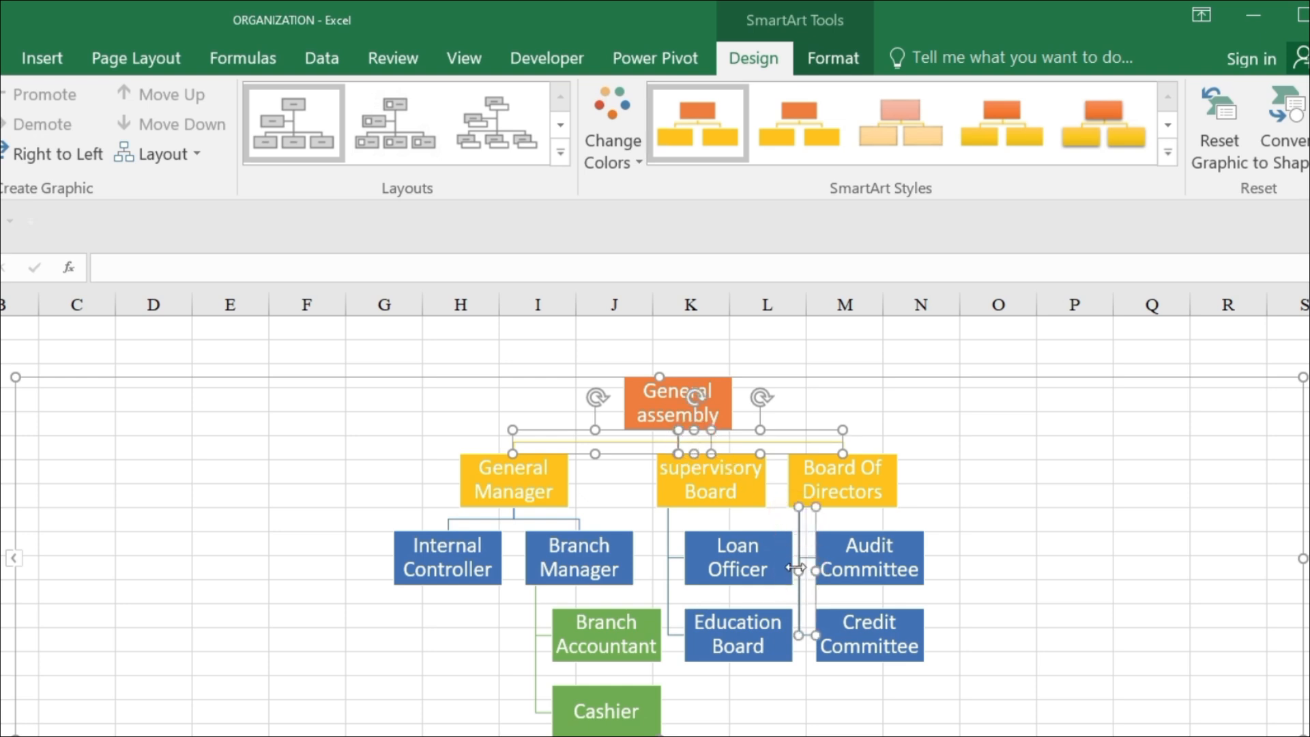
pyautogui.keyDown('shift'); pyautogui.click(668, 520); pyautogui.keyUp('shift')
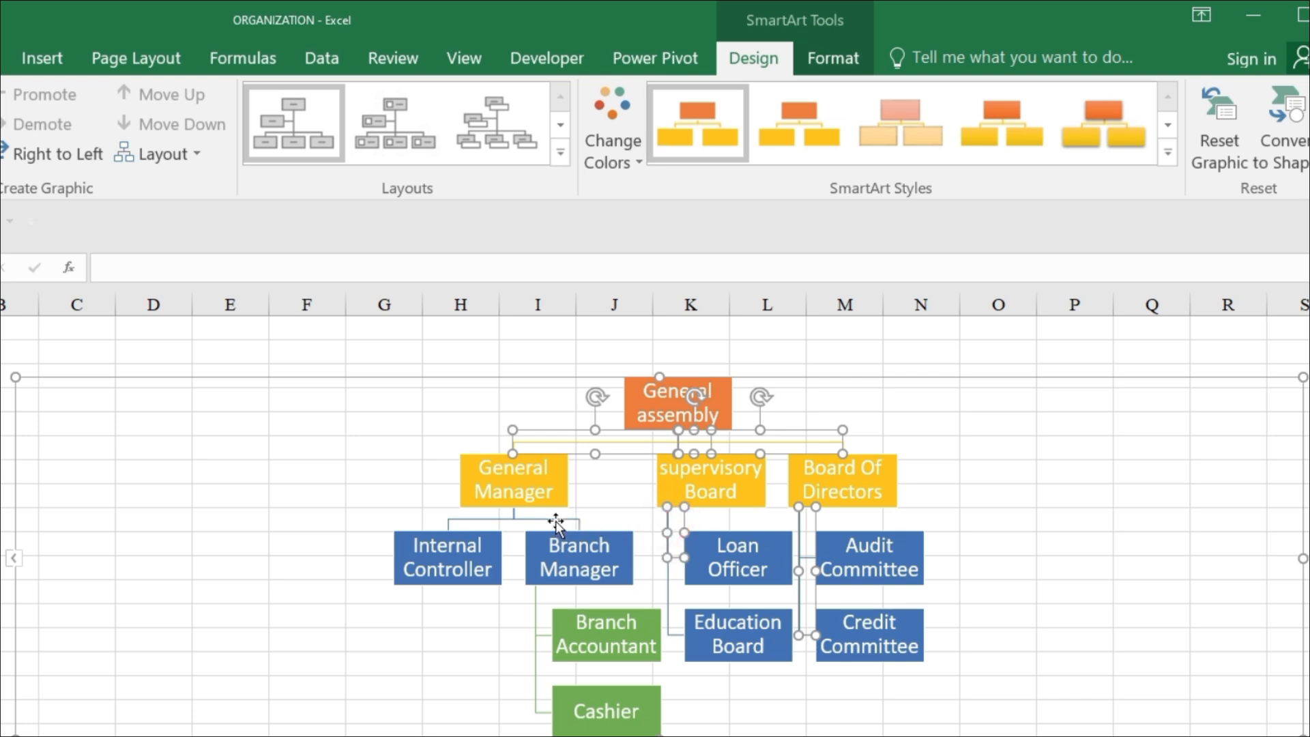
pyautogui.keyDown('shift'); pyautogui.click(472, 519); pyautogui.keyUp('shift')
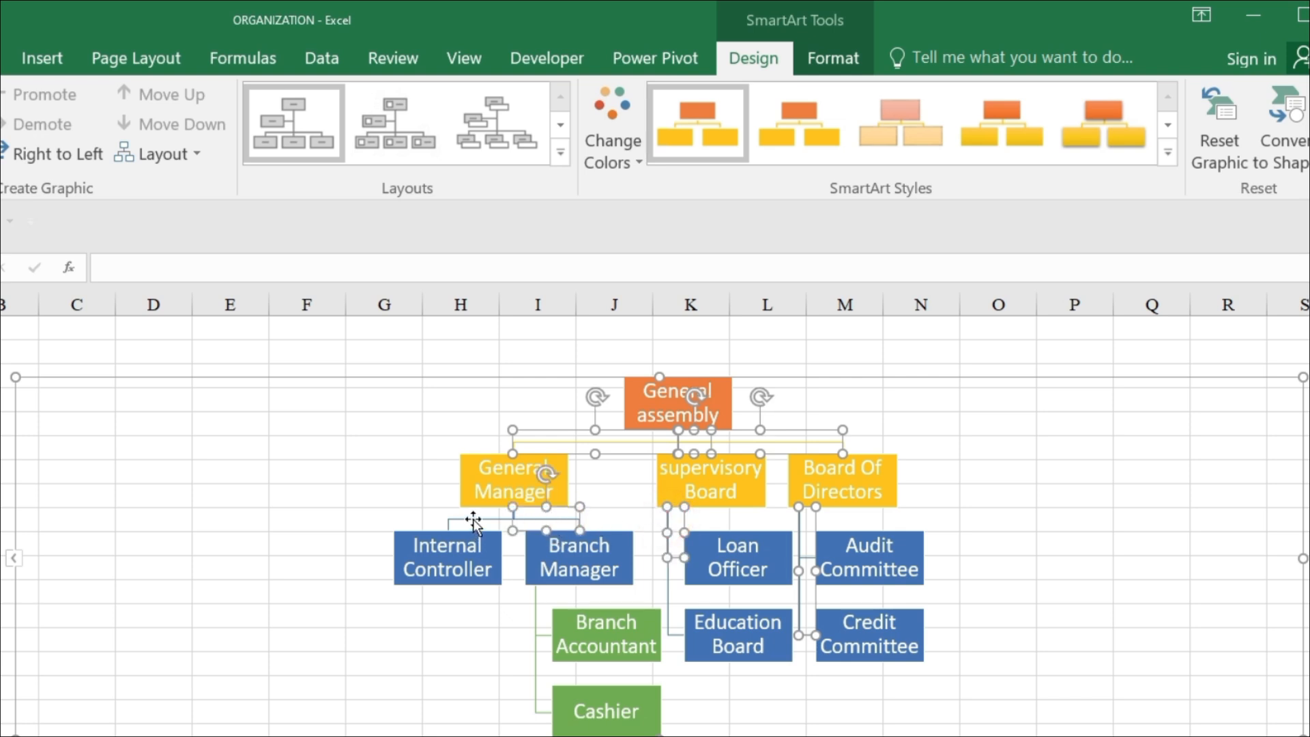
pyautogui.keyDown('shift'); pyautogui.click(536, 601); pyautogui.keyUp('shift')
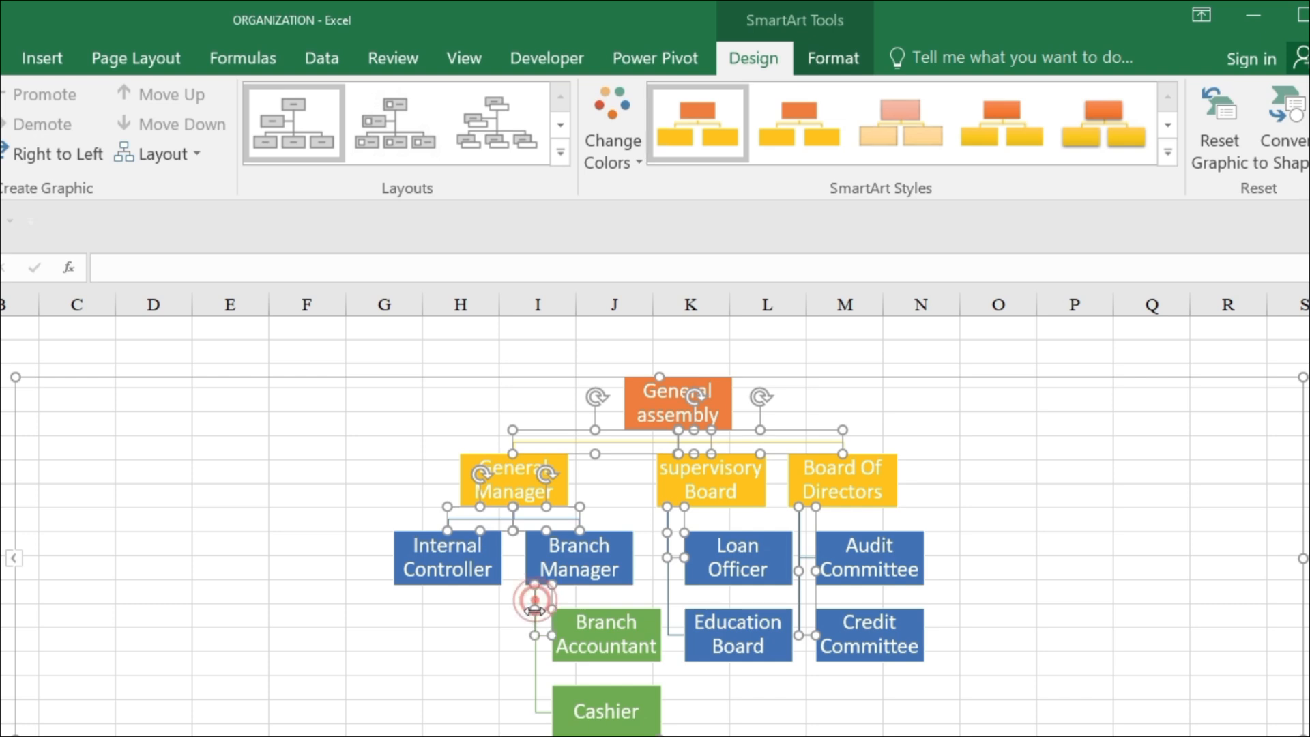
pyautogui.keyDown('shift'); pyautogui.click(536, 656); pyautogui.keyUp('shift')
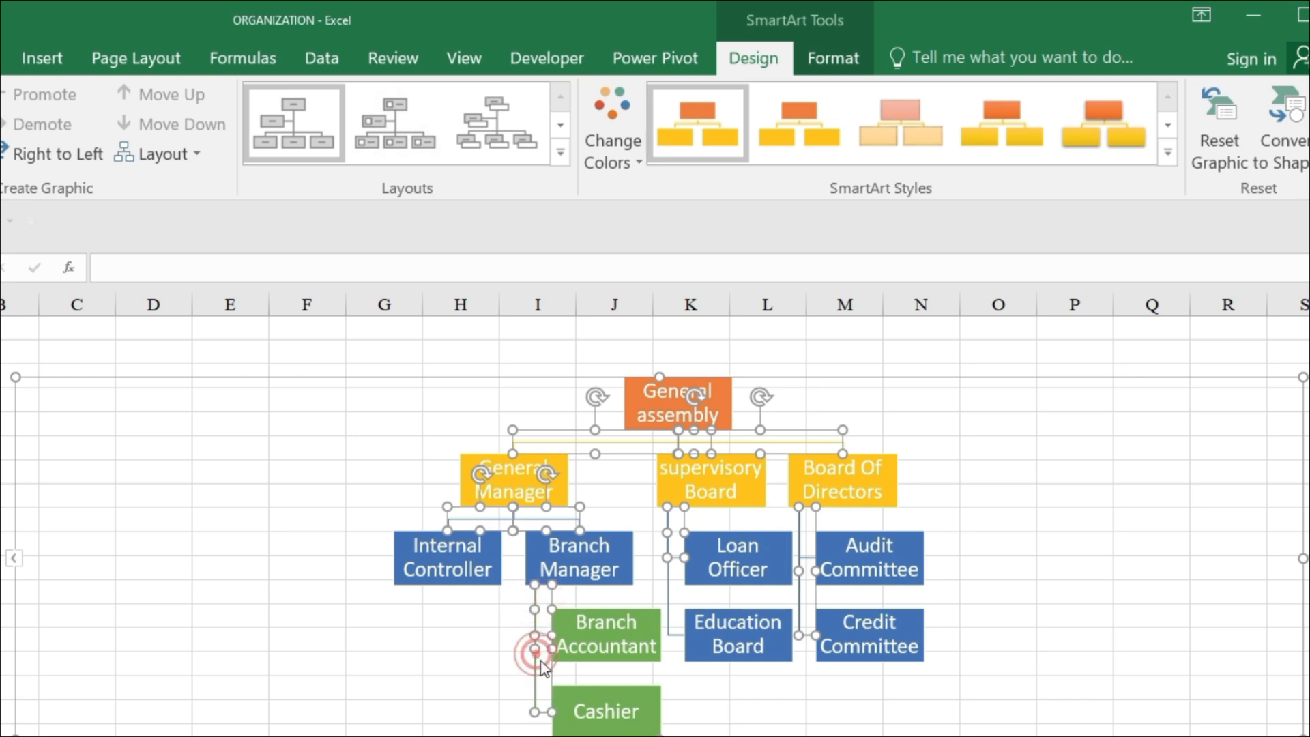
pyautogui.keyDown('shift'); pyautogui.click(666, 591); pyautogui.keyUp('shift')
pyautogui.keyDown('shift'); pyautogui.click(669, 599); pyautogui.keyUp('shift')
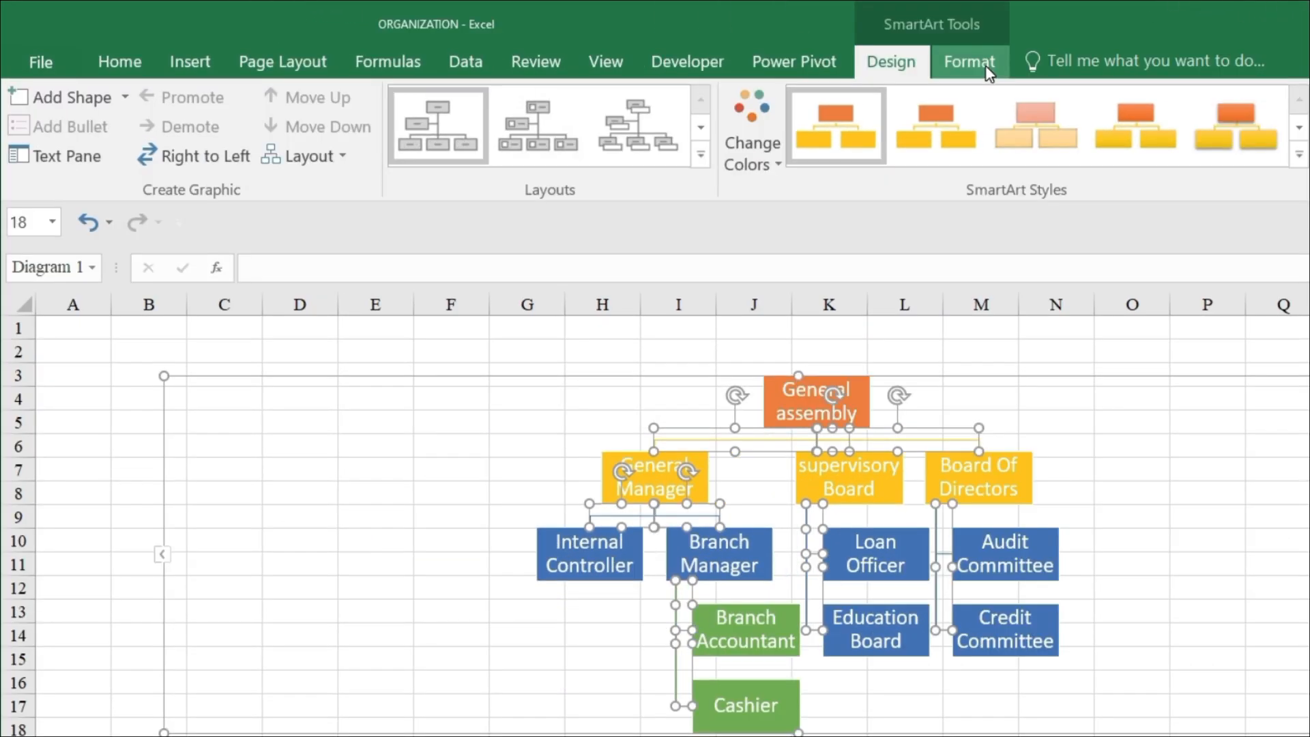
pyautogui.click(985, 66)
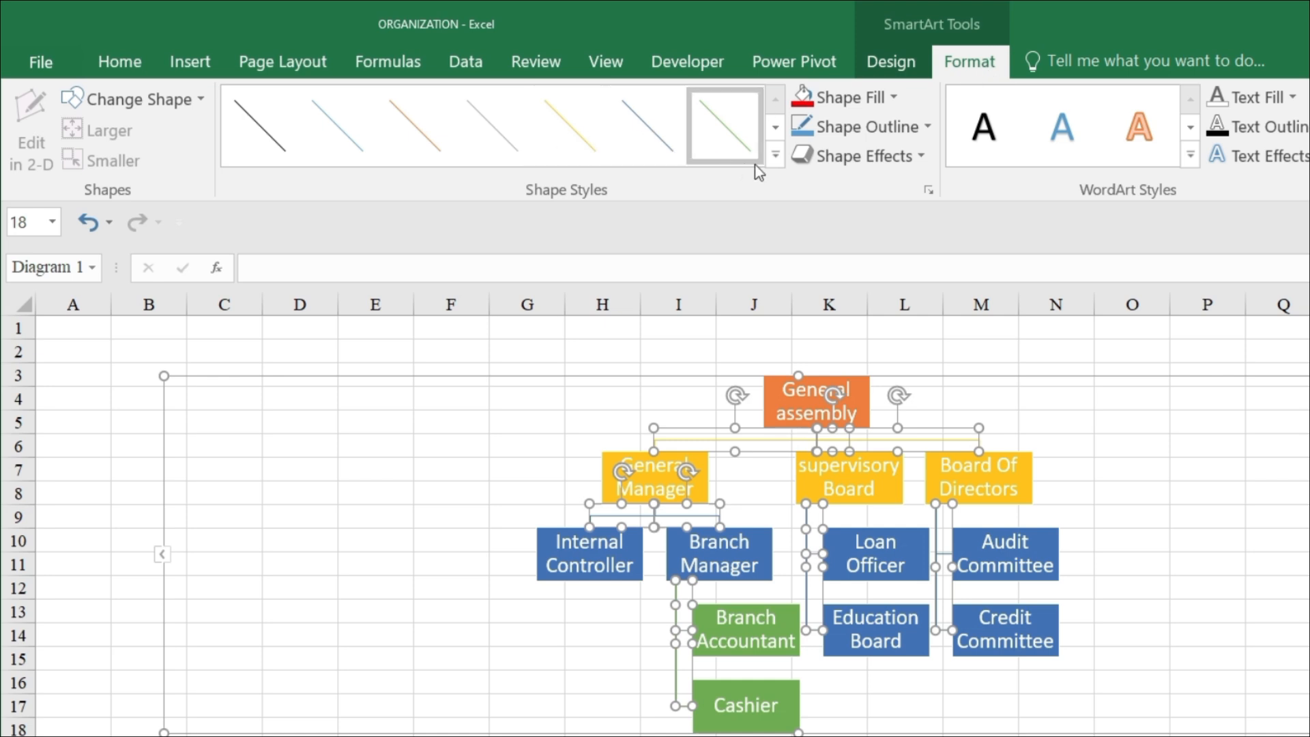
pyautogui.click(774, 156)
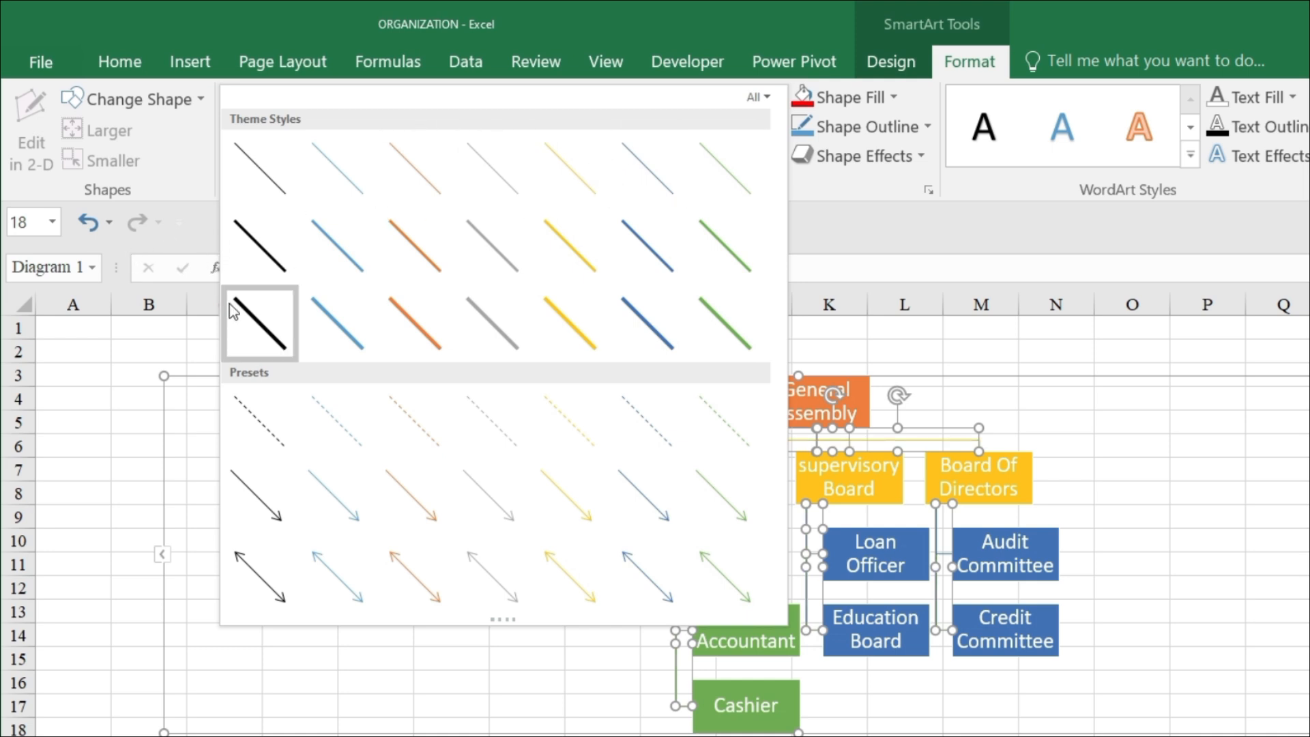
pyautogui.click(259, 324)
pyautogui.click(441, 382)
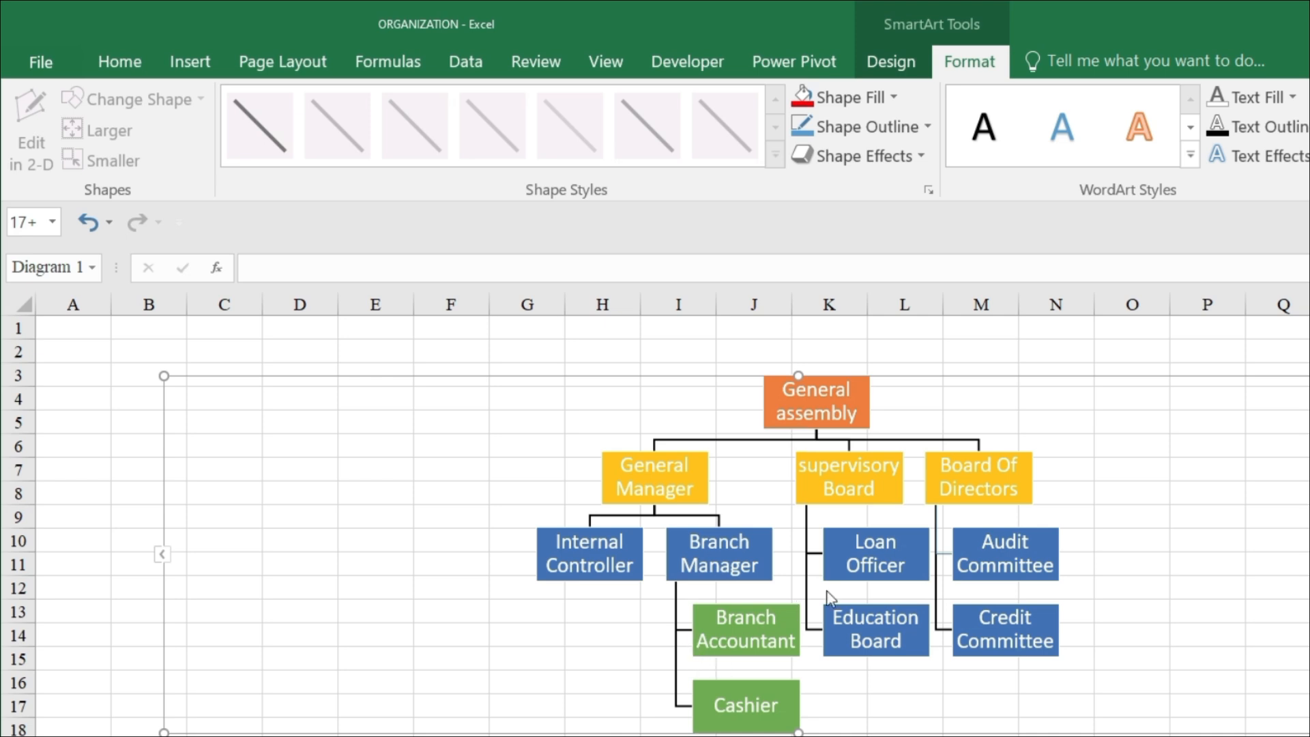
pyautogui.click(941, 558)
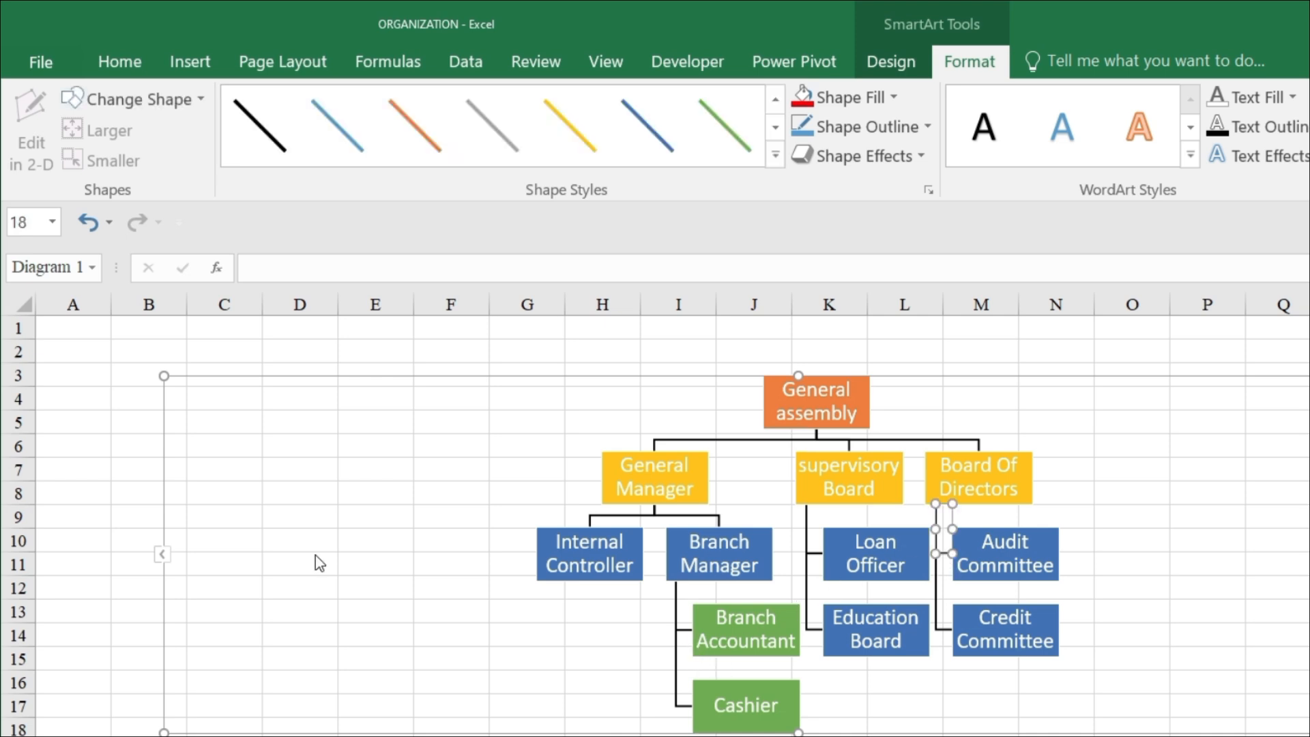
pyautogui.click(347, 530)
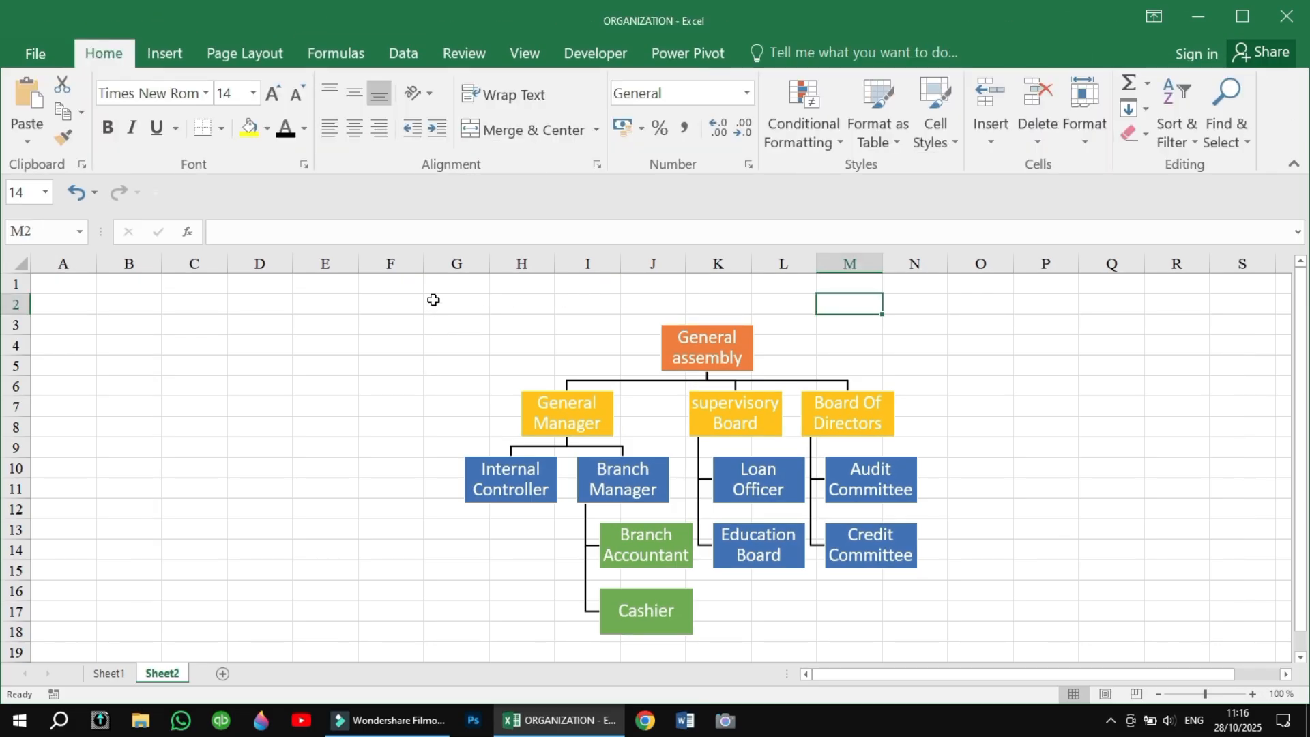
# Merge and center cells G2:N2 above the chart and enter the title "ORGANIZATION CHART OF ABC BANK".
pyautogui.moveTo(435, 302); pyautogui.dragTo(917, 303)
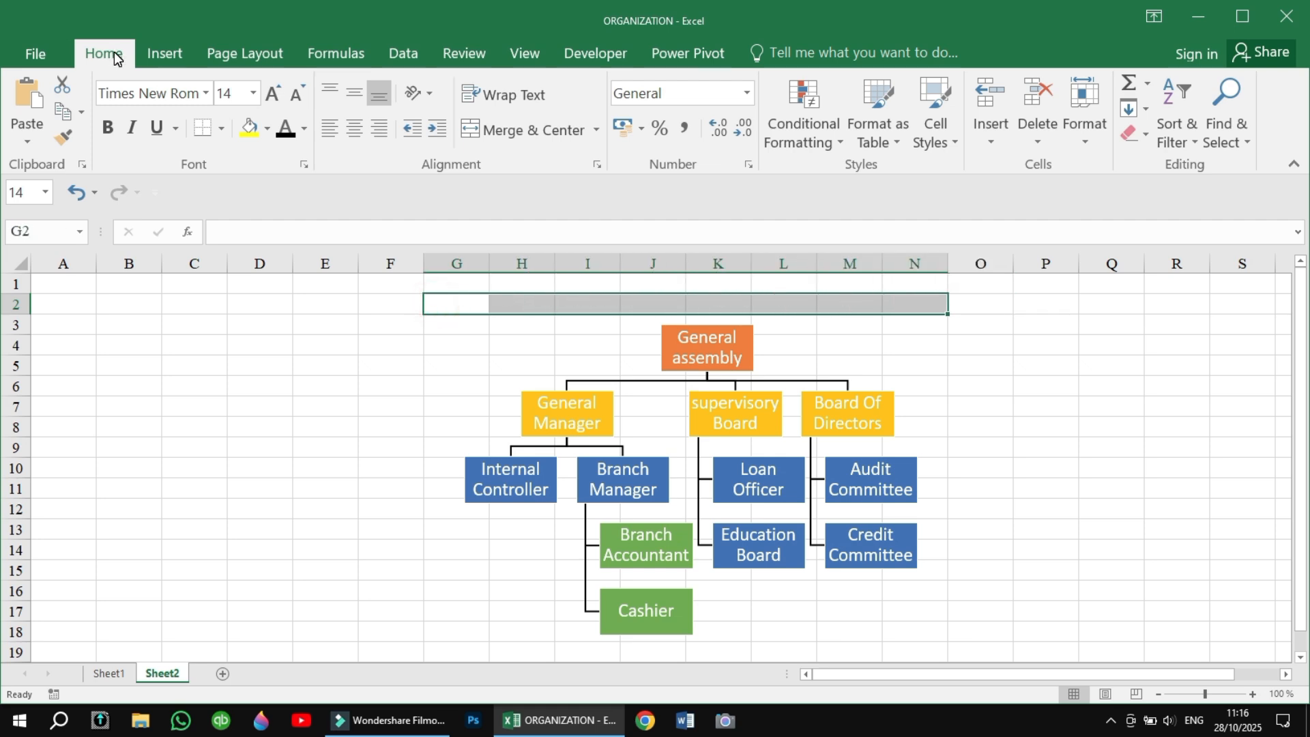
pyautogui.click(514, 130)
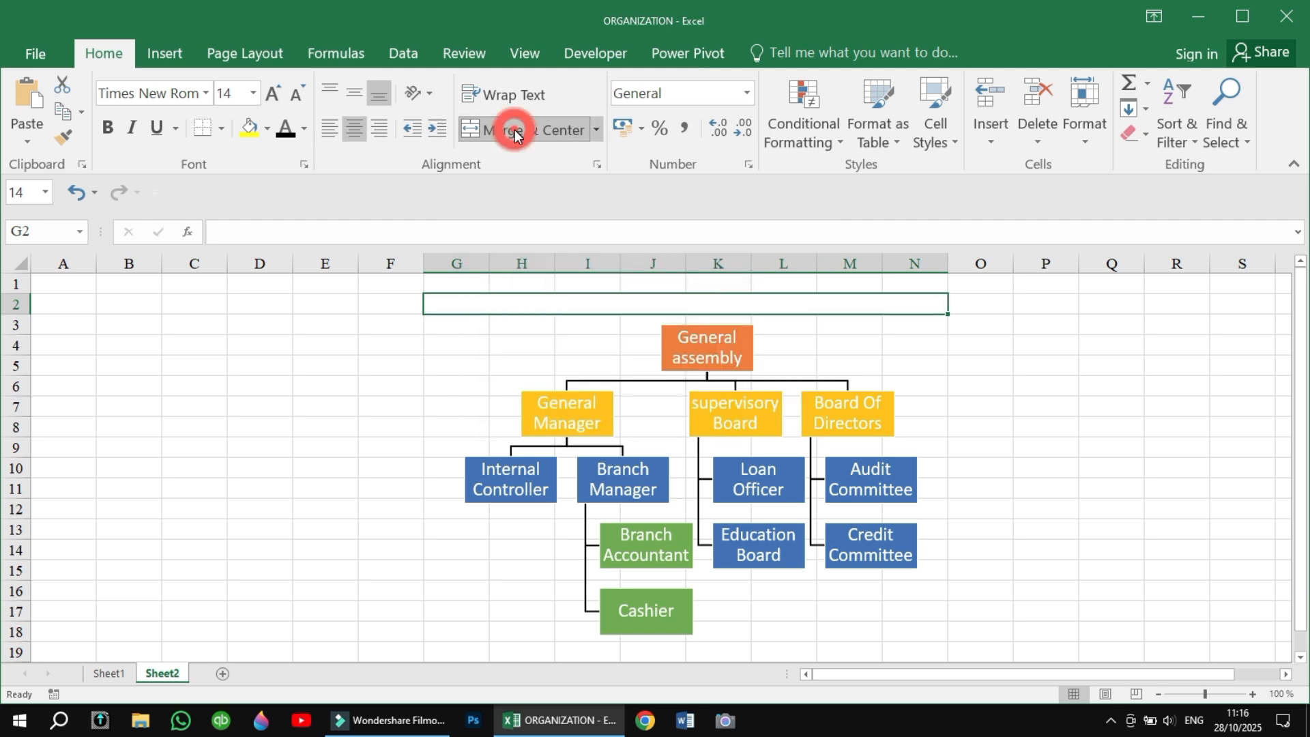
pyautogui.doubleClick(507, 308)
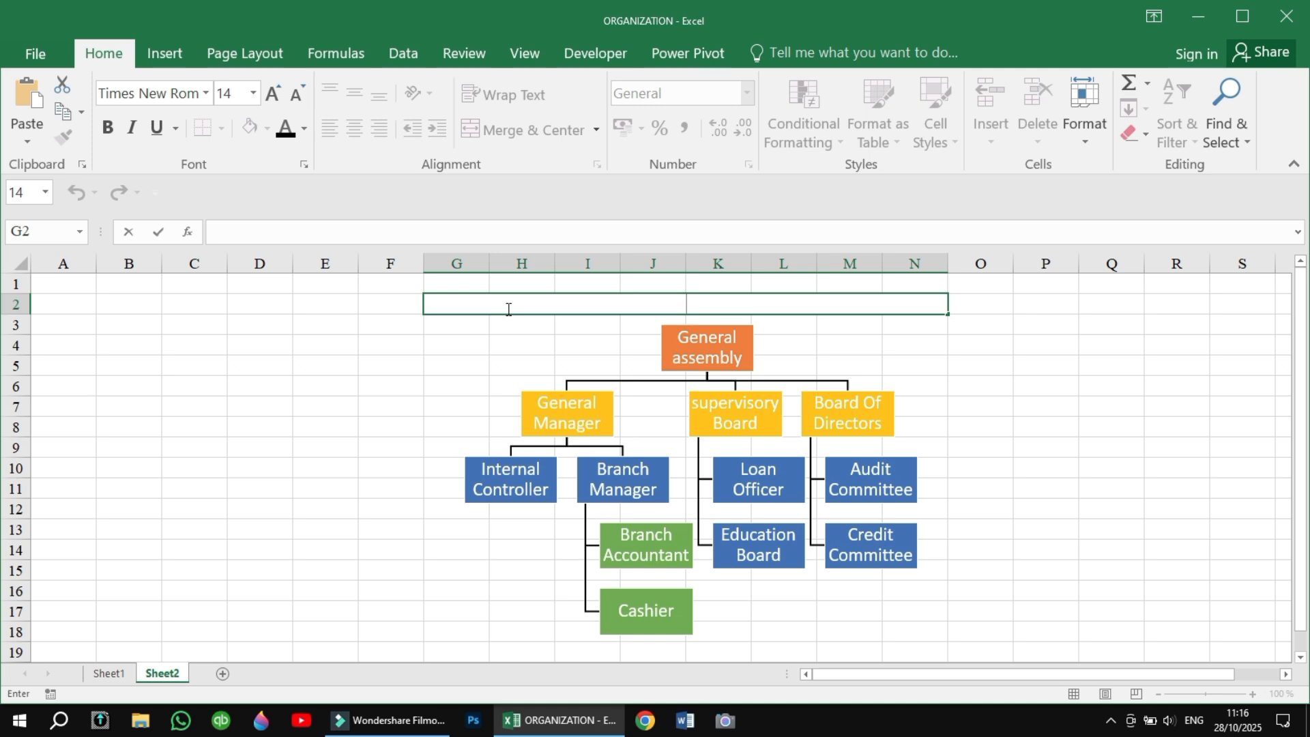
pyautogui.write('ORGANI')
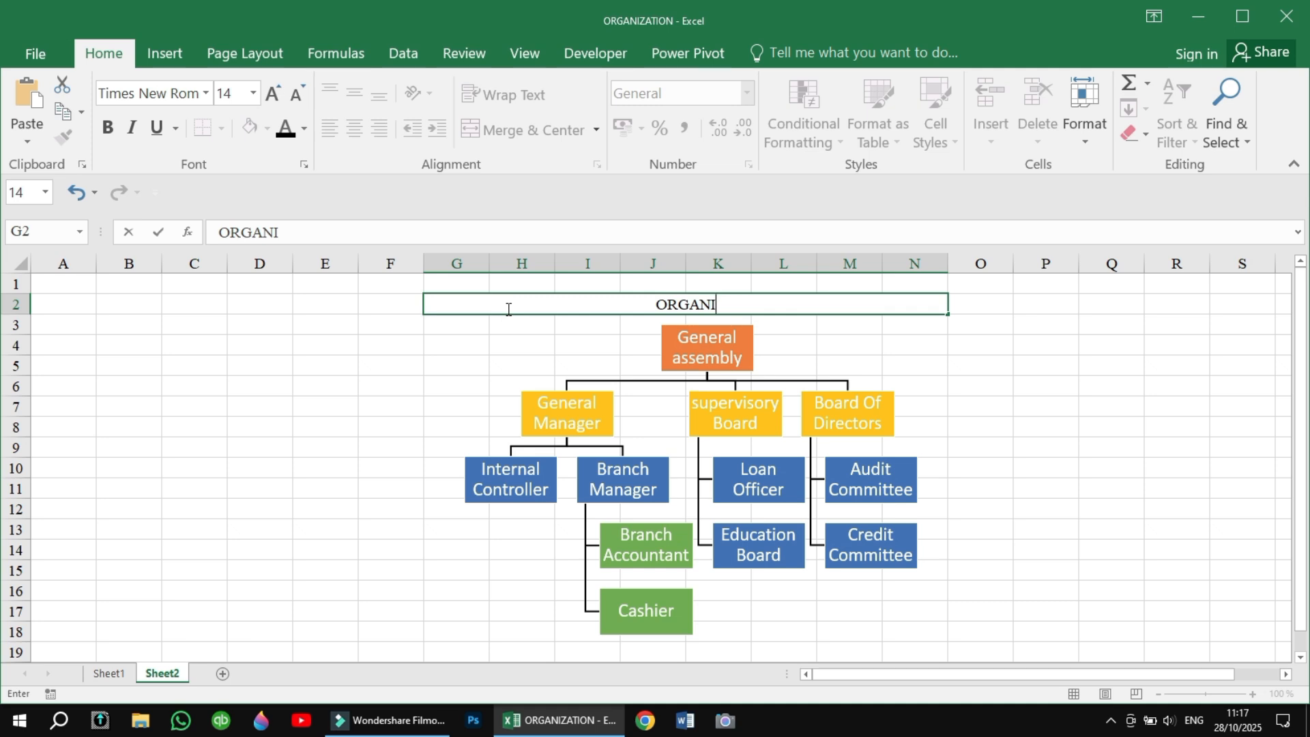
pyautogui.write('ZATION')
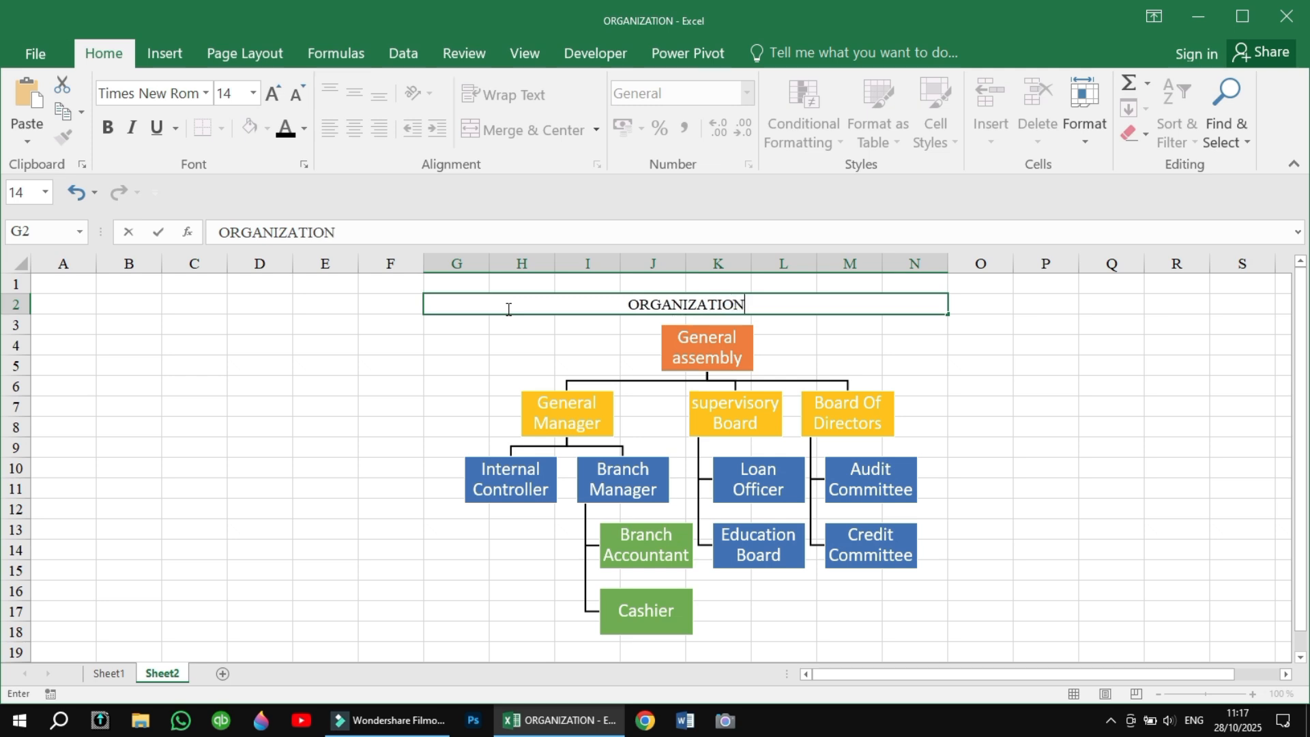
pyautogui.write(' CHART')
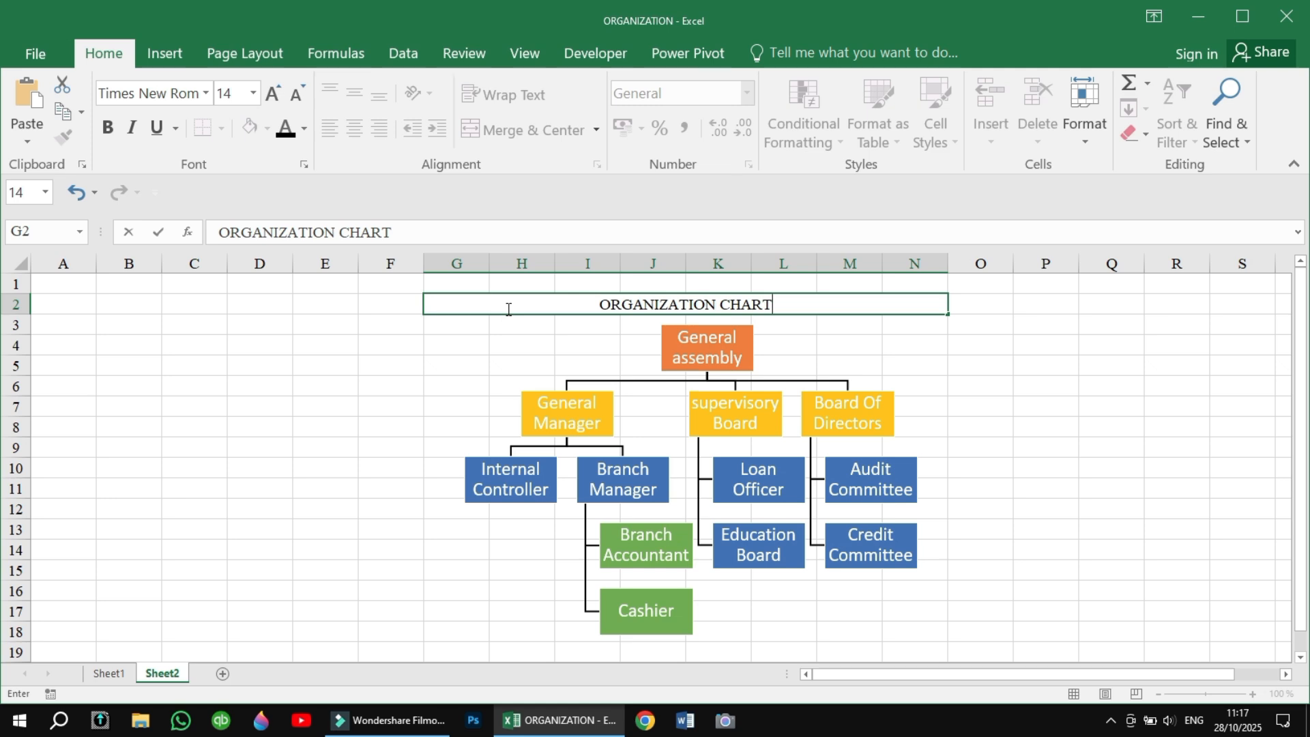
pyautogui.write(' OF')
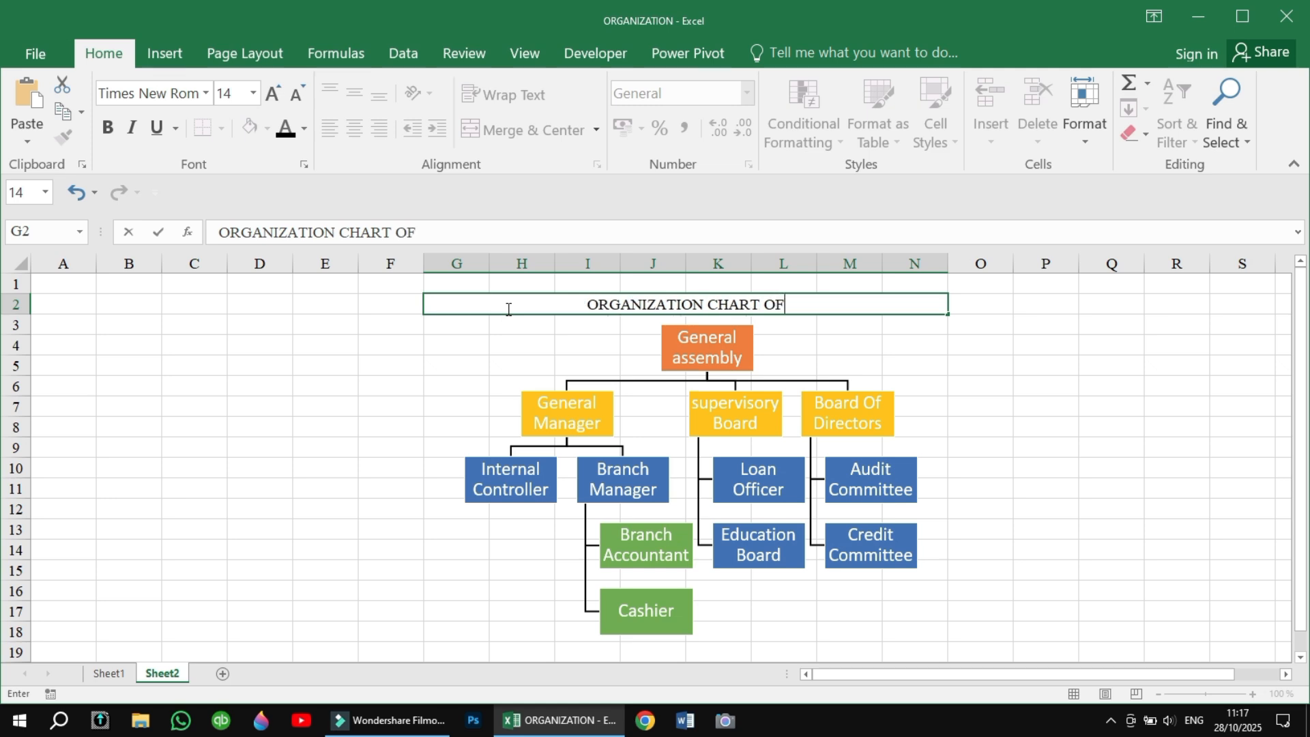
pyautogui.write(' ABC')
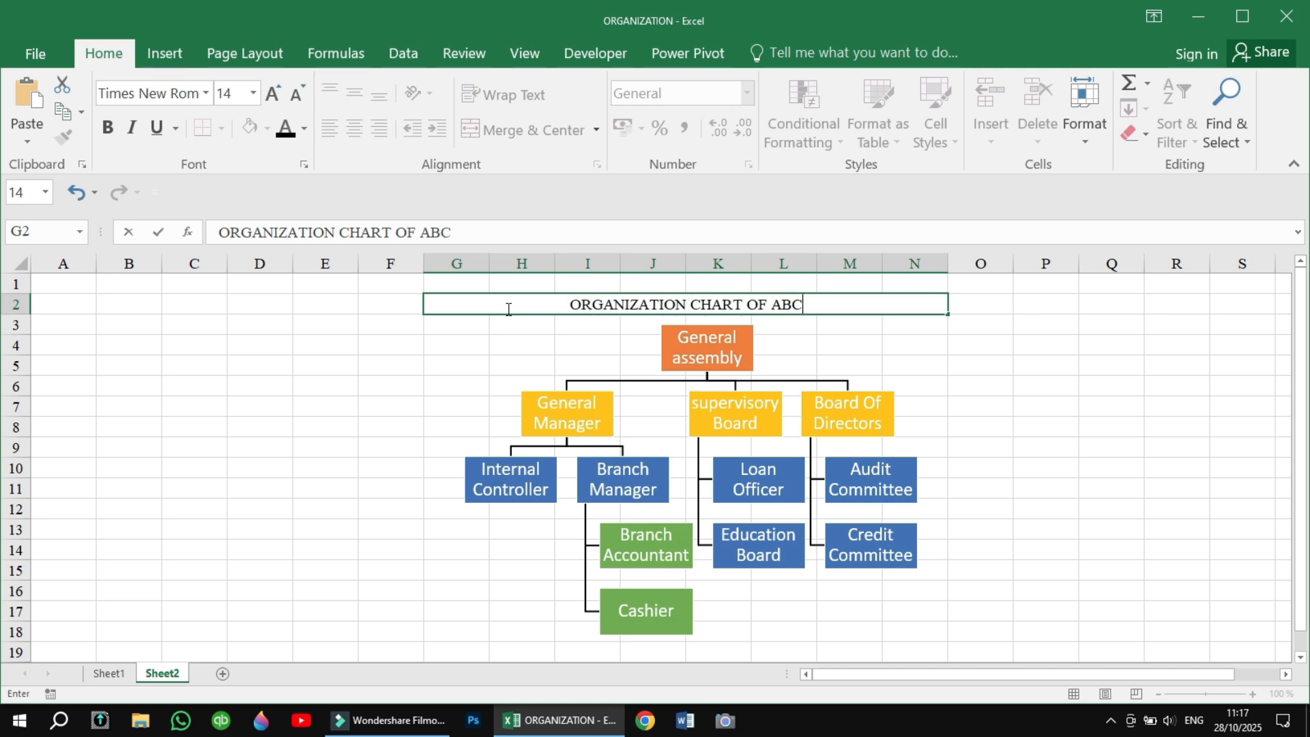
pyautogui.write(' BA')
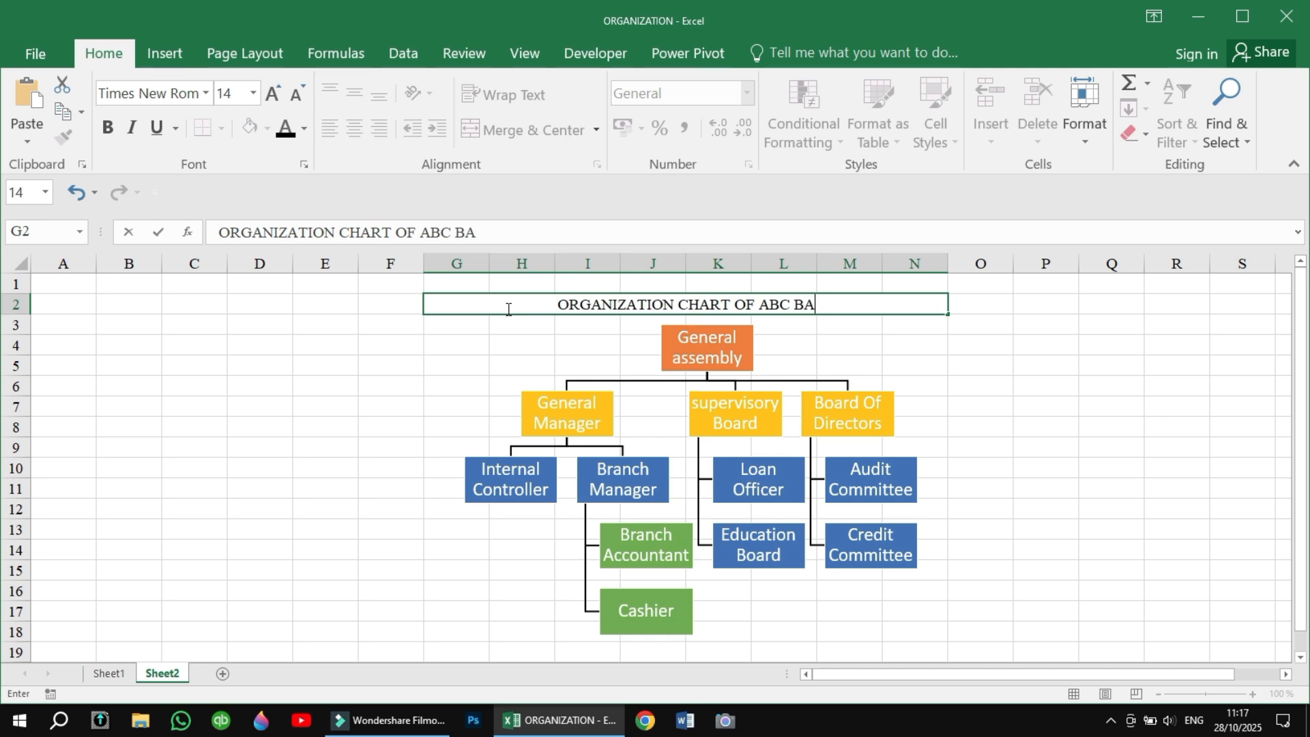
pyautogui.write('NK')
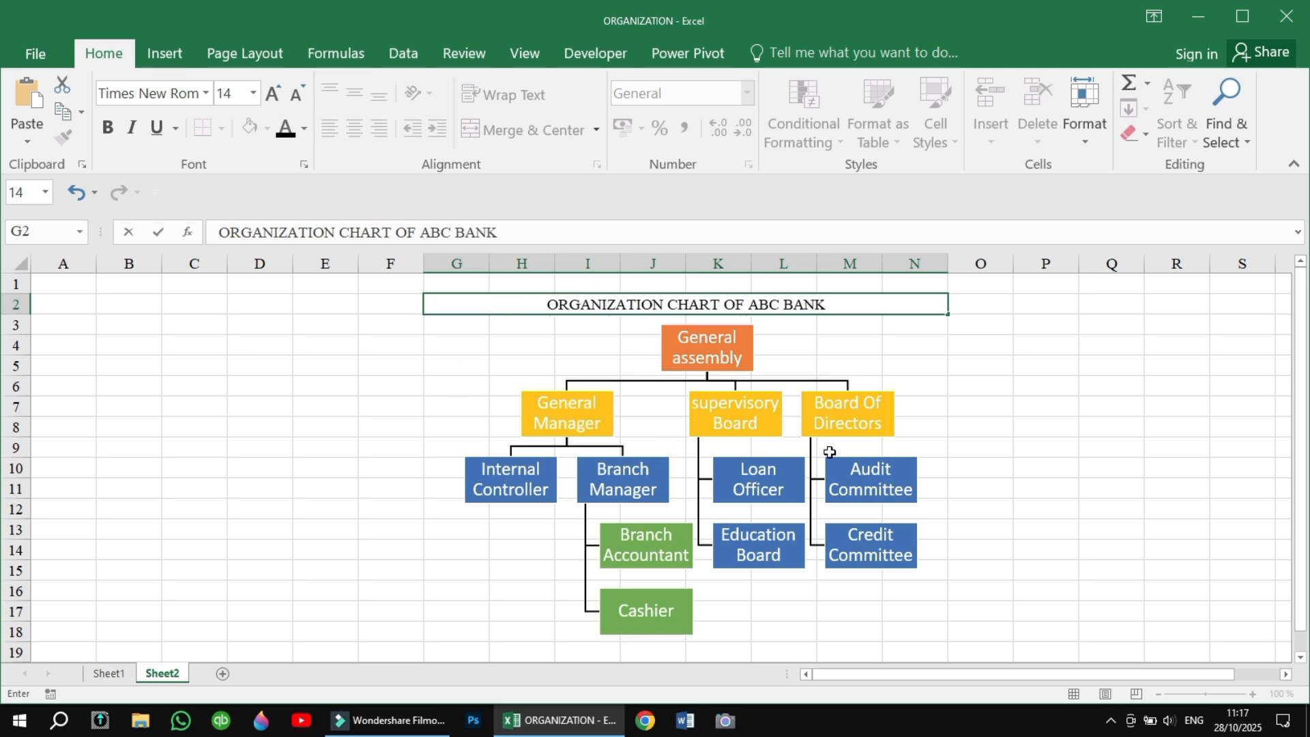
pyautogui.click(1054, 450)
# Make the chart title in row 2 bold and increase its font size.
pyautogui.doubleClick(549, 304)
pyautogui.moveTo(549, 304); pyautogui.dragTo(853, 300)
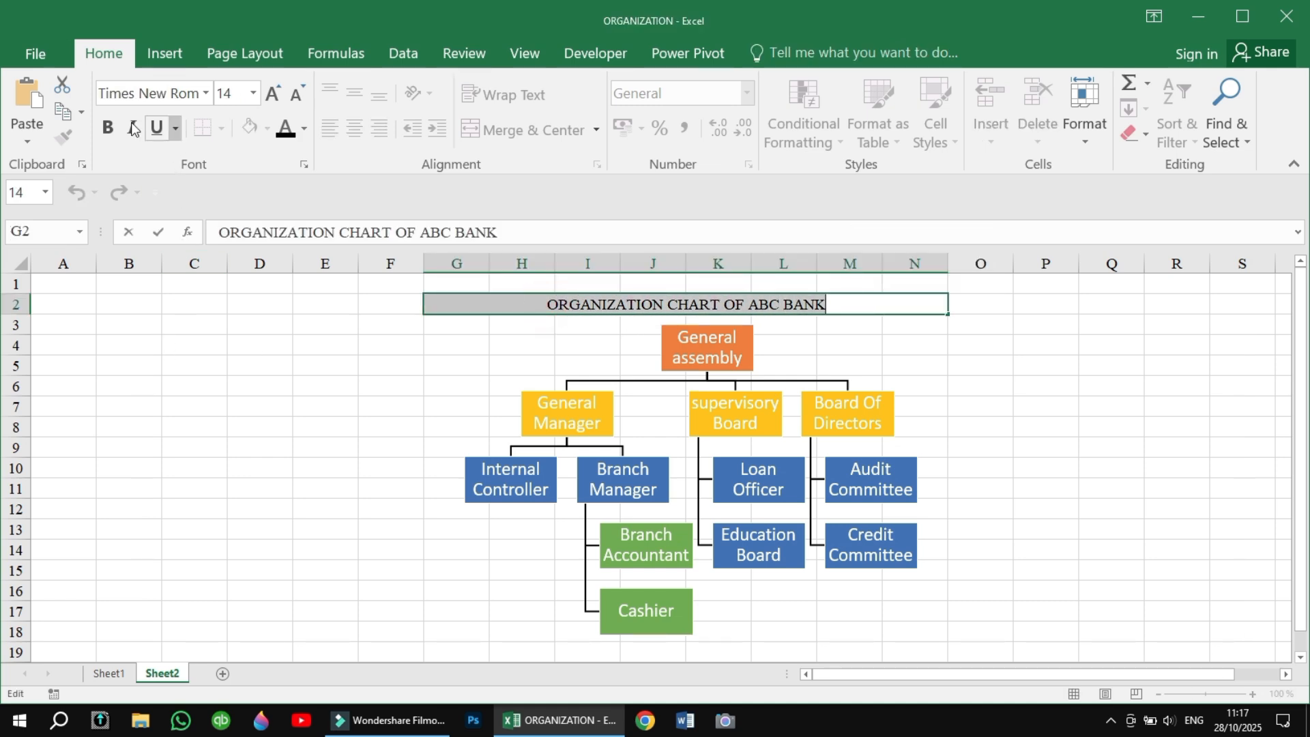
pyautogui.click(109, 128)
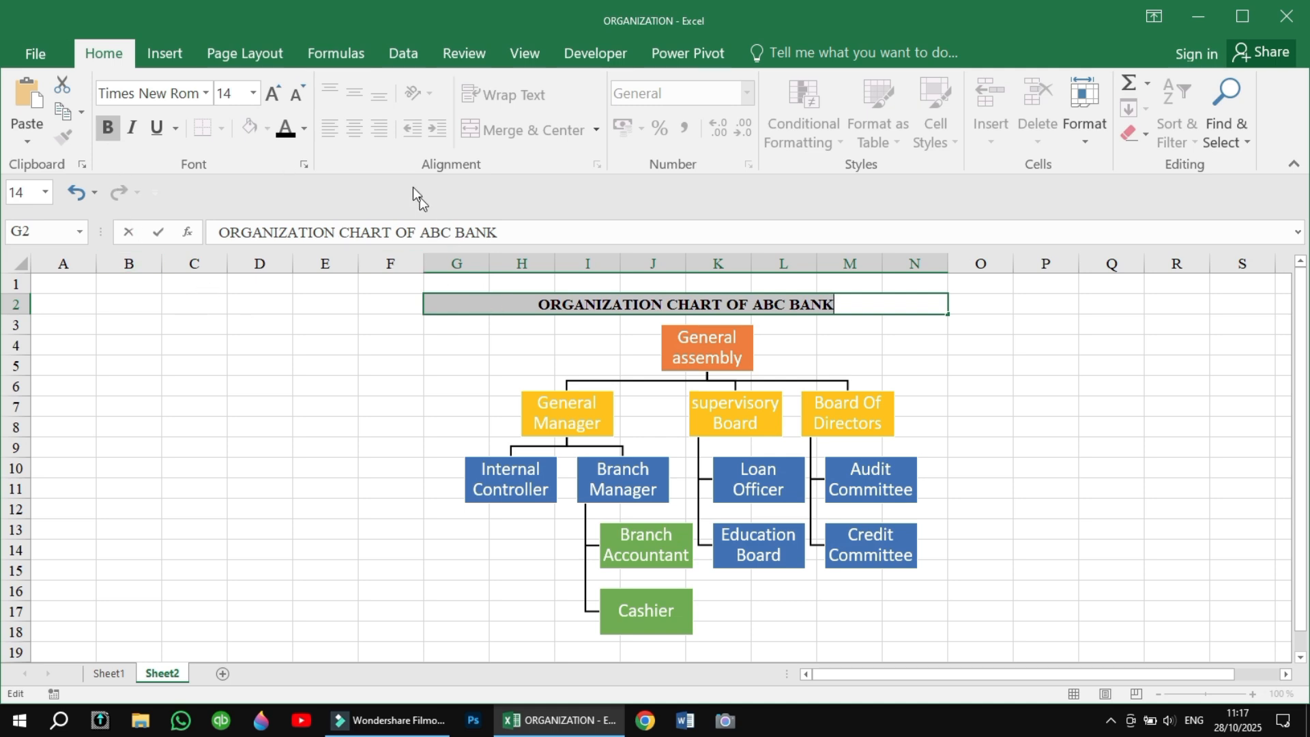
pyautogui.click(273, 93)
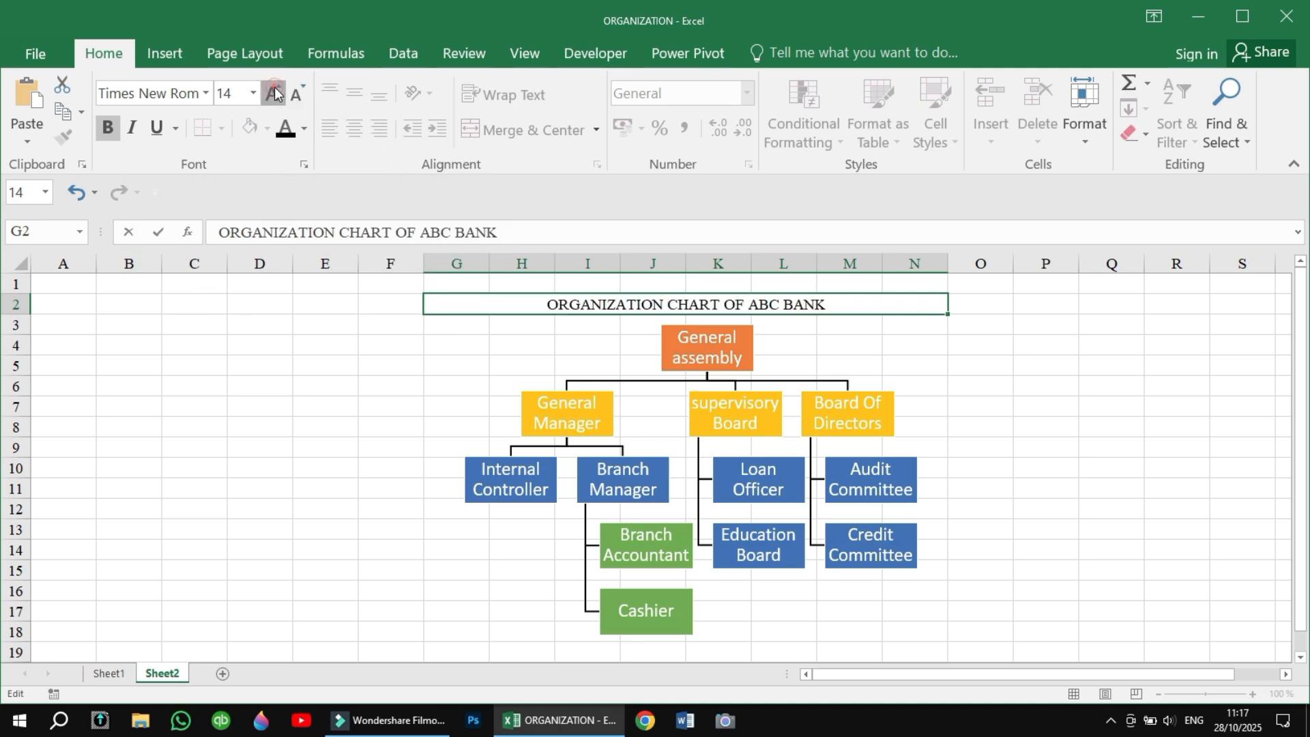